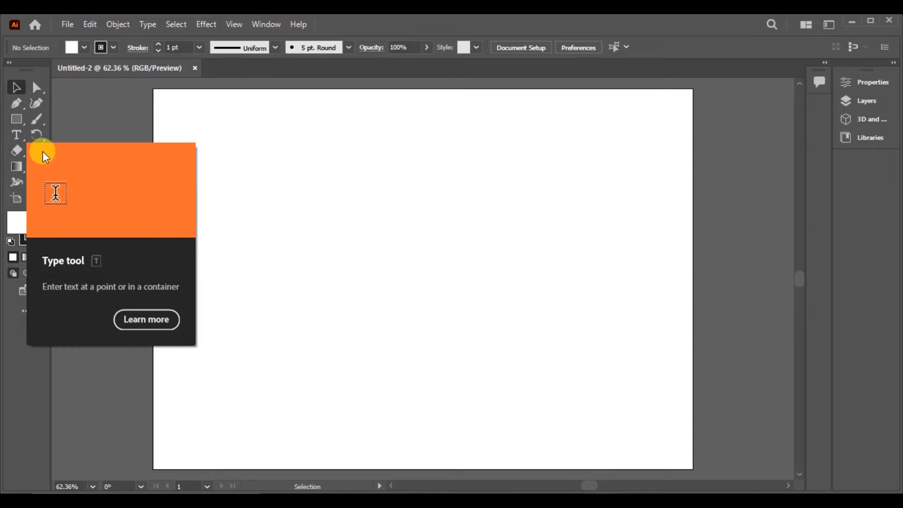
- Draw a five-pointed star with the Star tool in the upper-left area of the artboard
left_click(17, 120)
left_click_drag(23, 117, 100, 161)
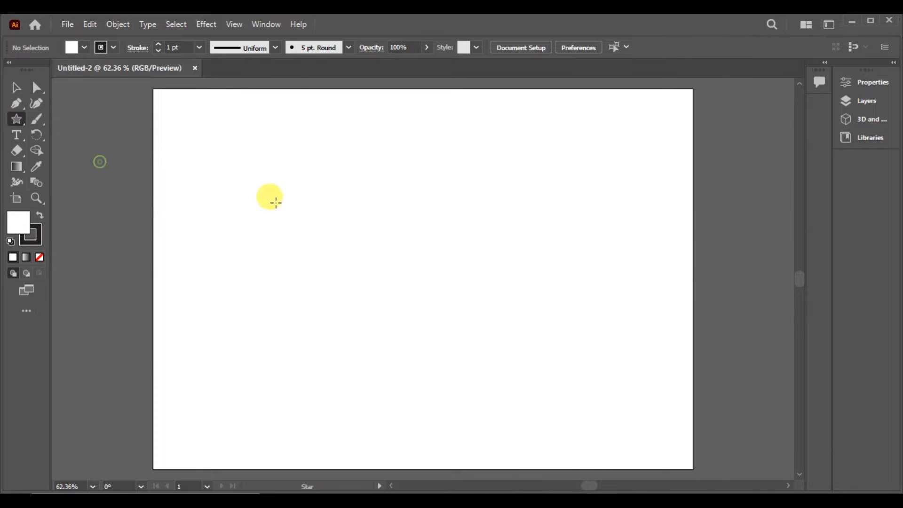
left_click_drag(212, 186, 241, 235)
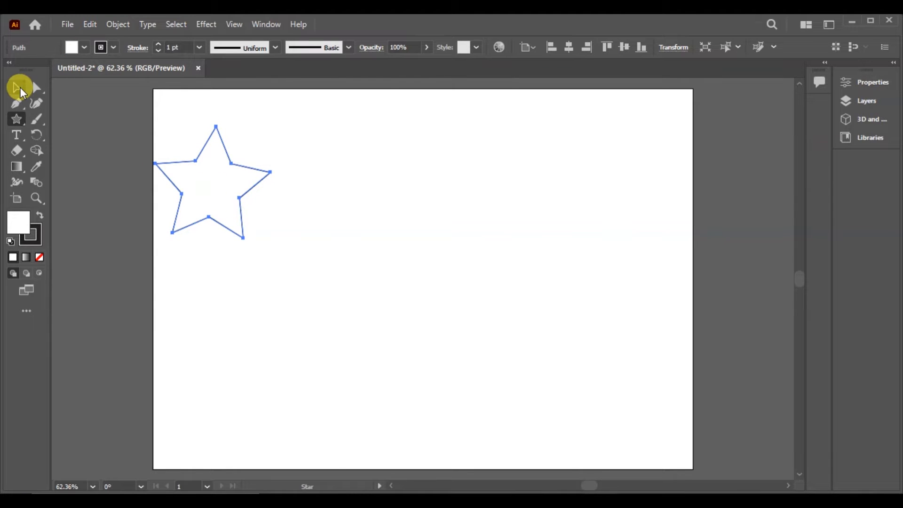
- Duplicate the star to the far right of the artboard and scale the copy down to less than half size
left_click(21, 90)
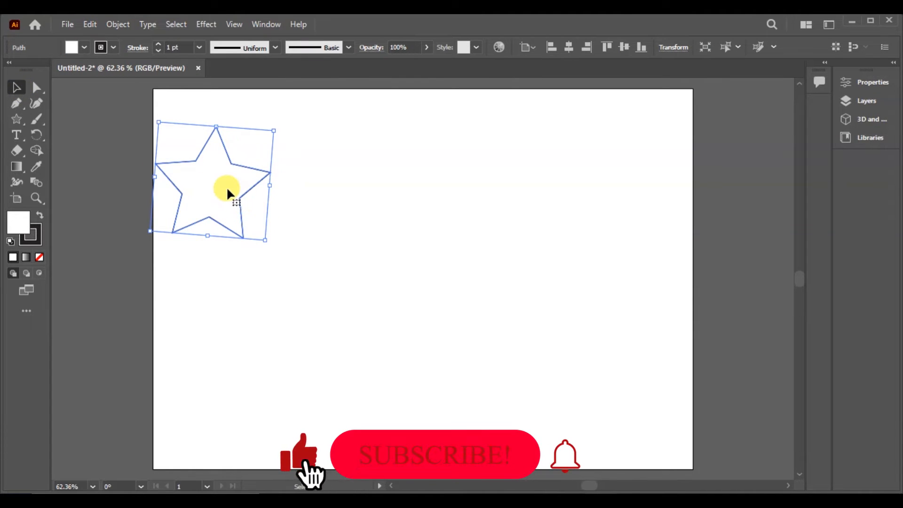
left_click_drag(228, 190, 667, 201)
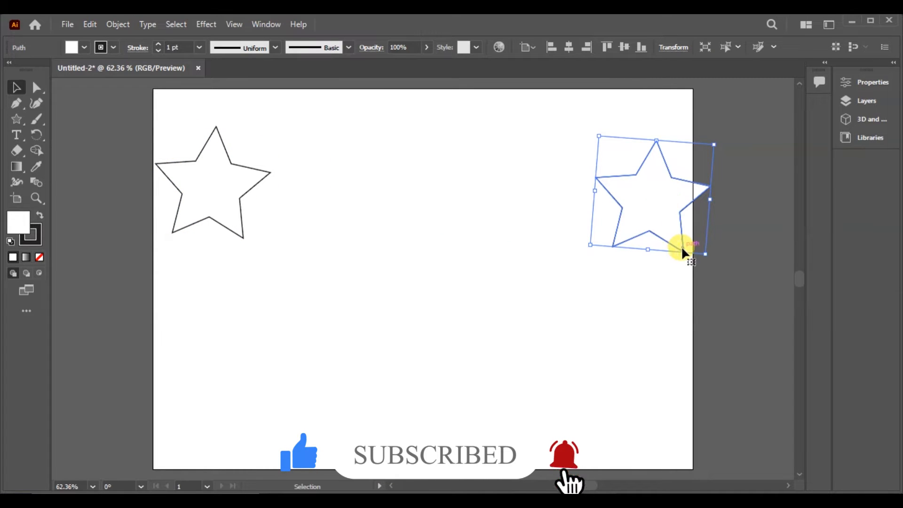
left_click_drag(704, 253, 647, 189)
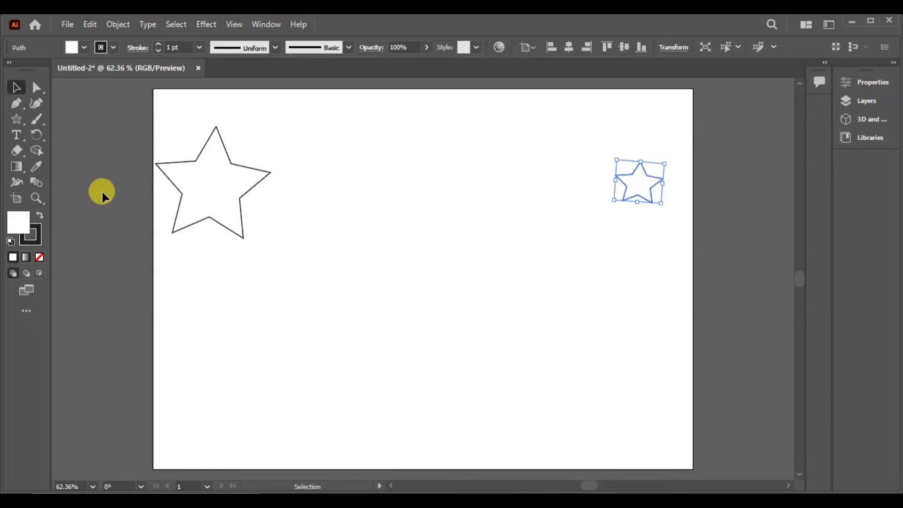
left_click(236, 200)
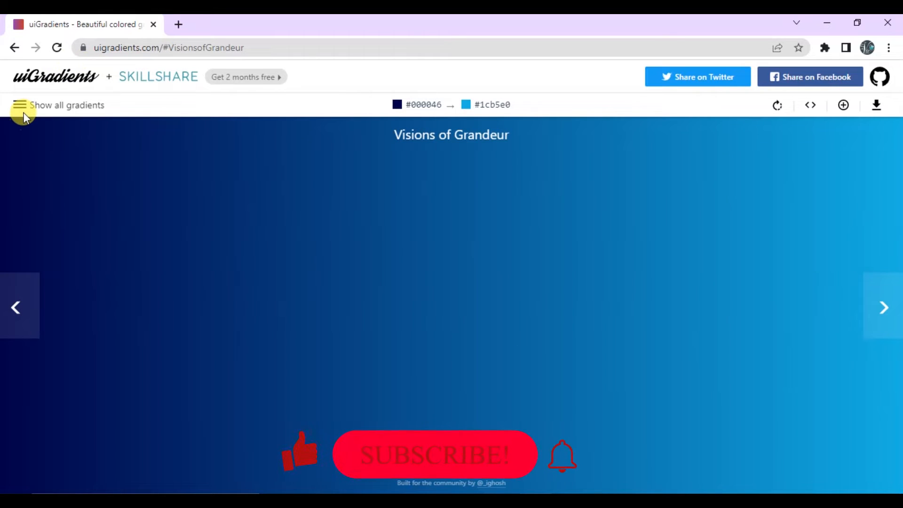
- On the uiGradients website, filter the full gradient list by pink and open the Wiretap gradient
left_click(21, 105)
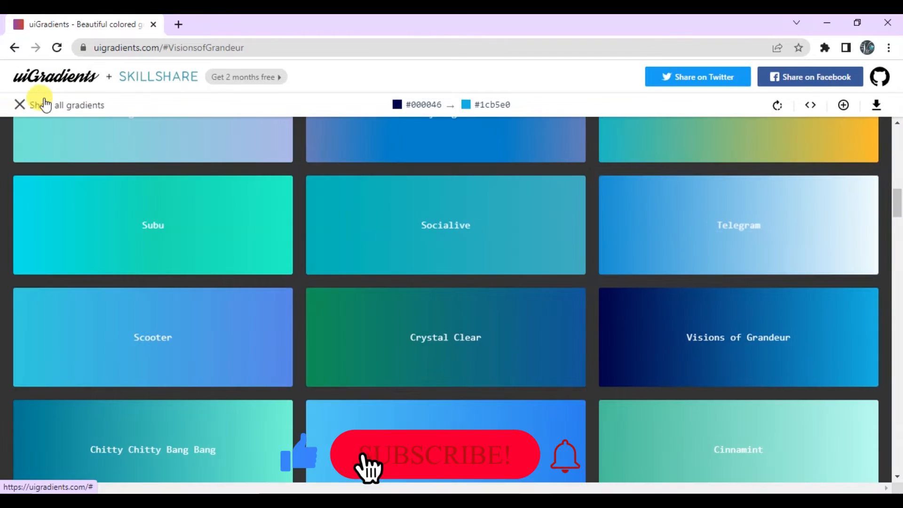
left_click_drag(896, 202, 870, 121)
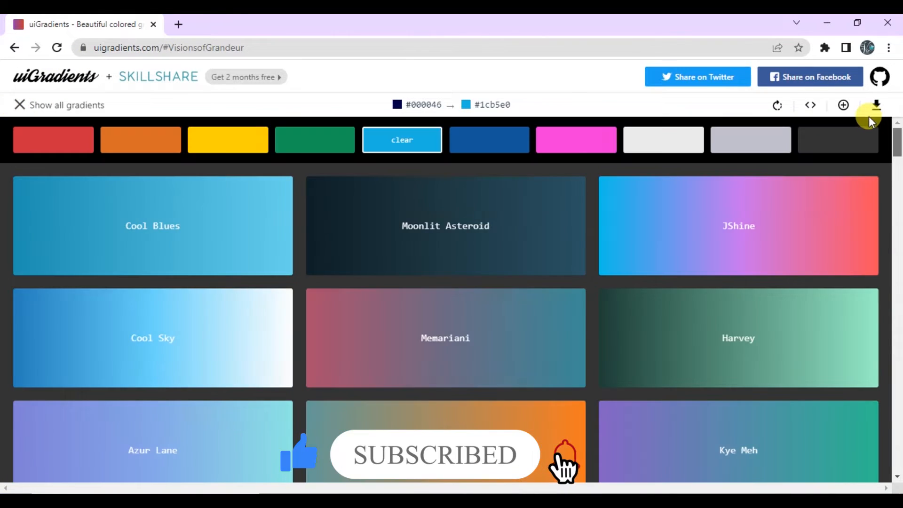
left_click(552, 152)
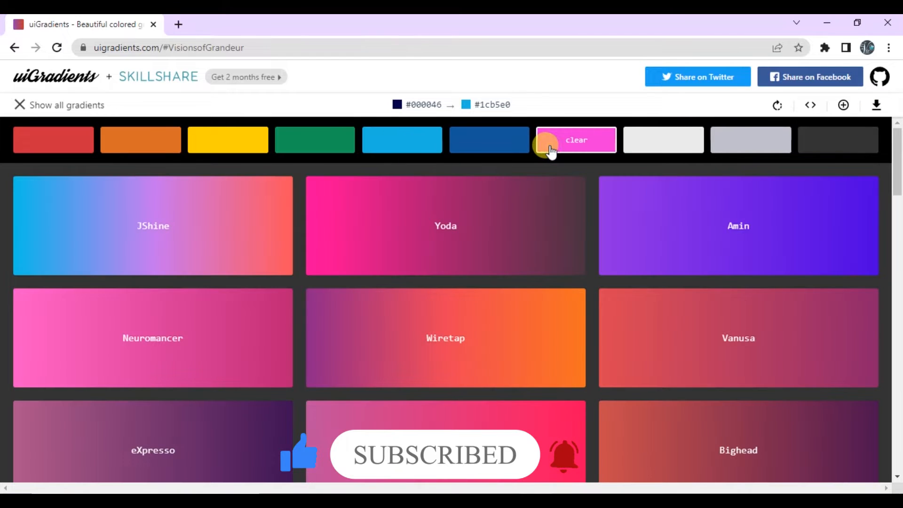
left_click(450, 361)
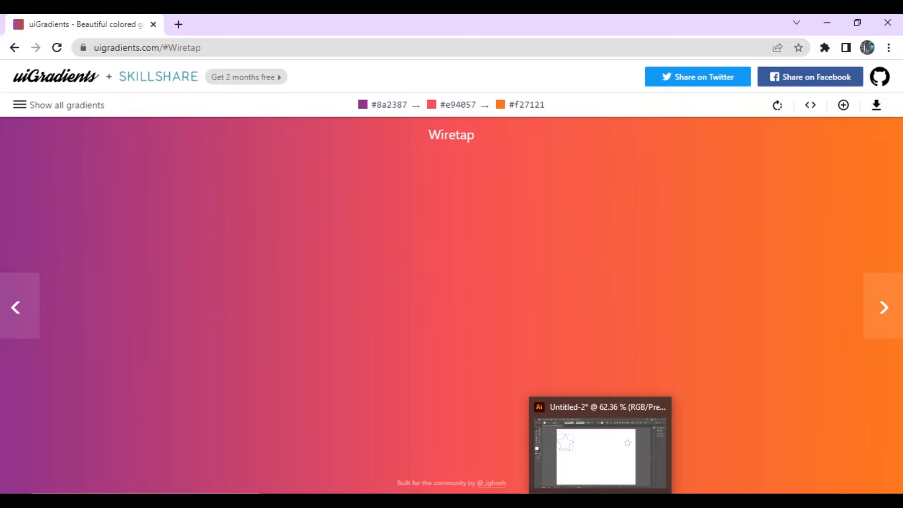
- Switch back to Illustrator and fill the large star with the colour #8A2387
left_click(601, 501)
left_click(207, 171)
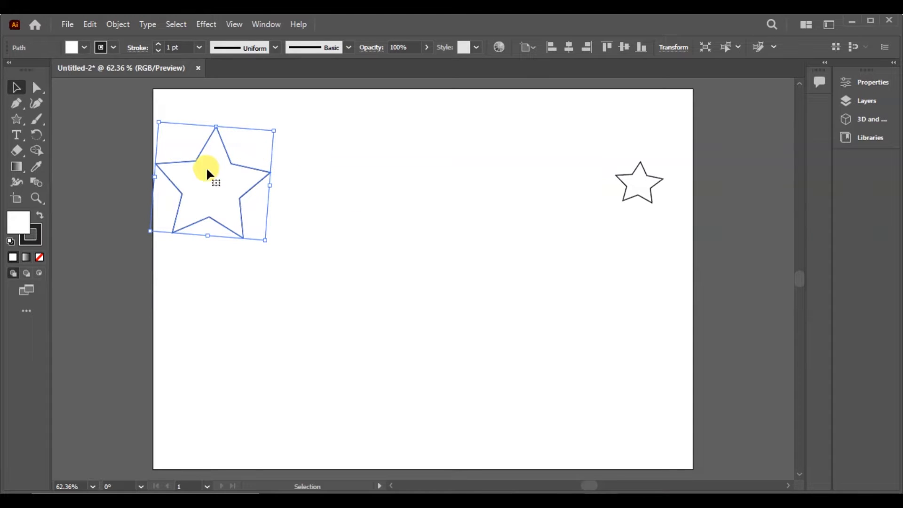
double_click(17, 223)
type("#BA2387")
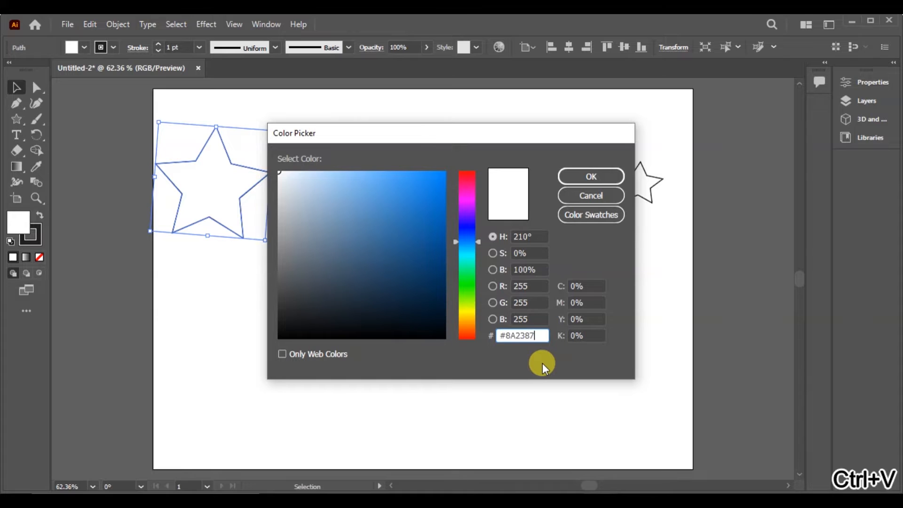
key("Return")
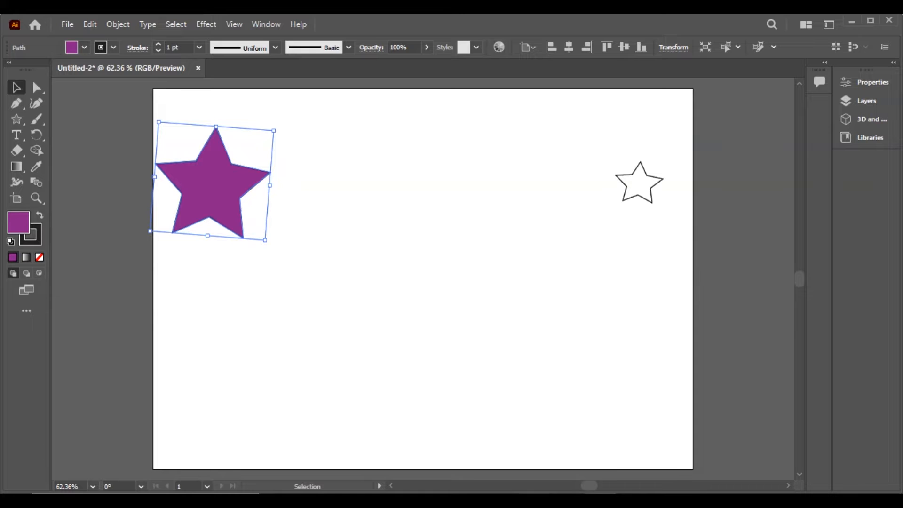
- Copy the Wiretap gradient's middle colour code #e94057 from uiGradients and return to Illustrator
mouse_move(536, 501)
left_click(535, 454)
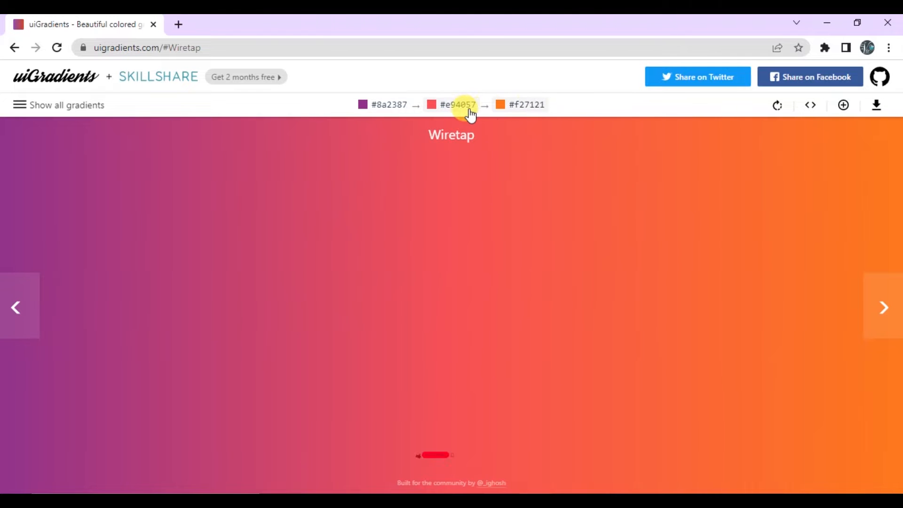
left_click(829, 22)
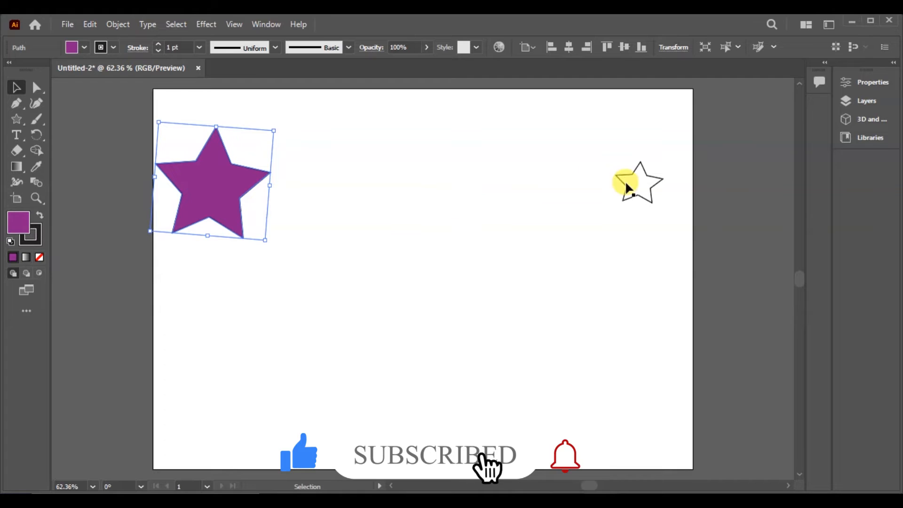
- Fill the small star with the colour #E94057
left_click(645, 196)
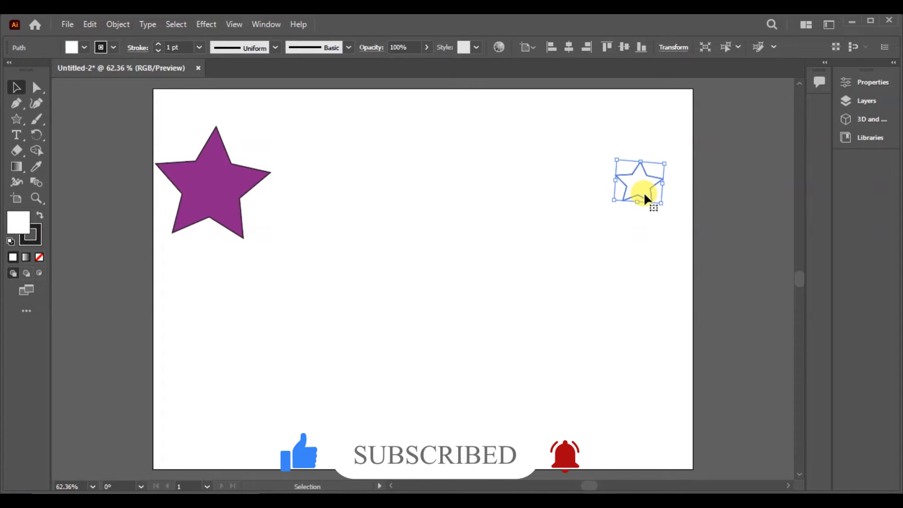
double_click(16, 223)
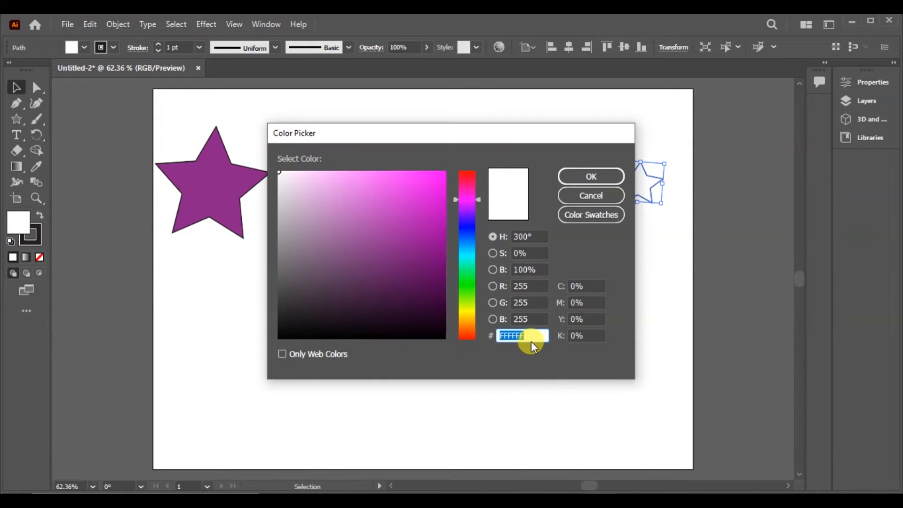
type("#E94057")
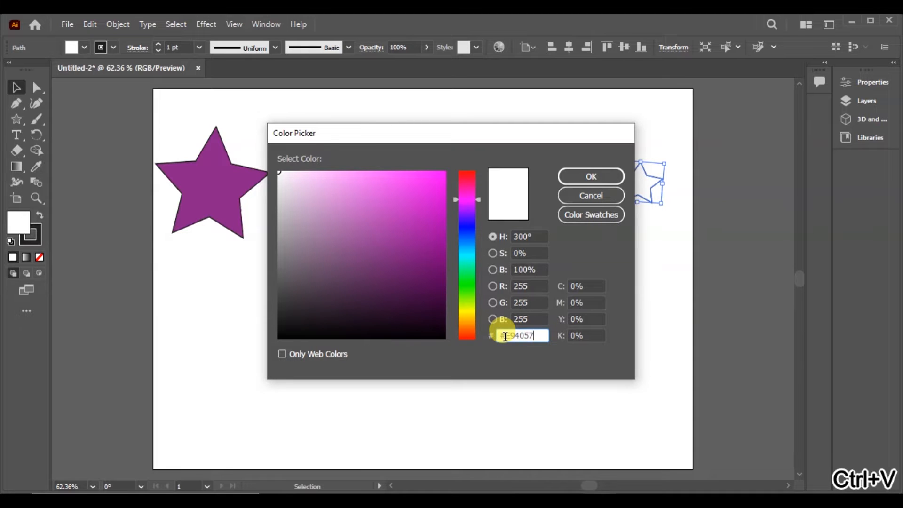
type("#E94057")
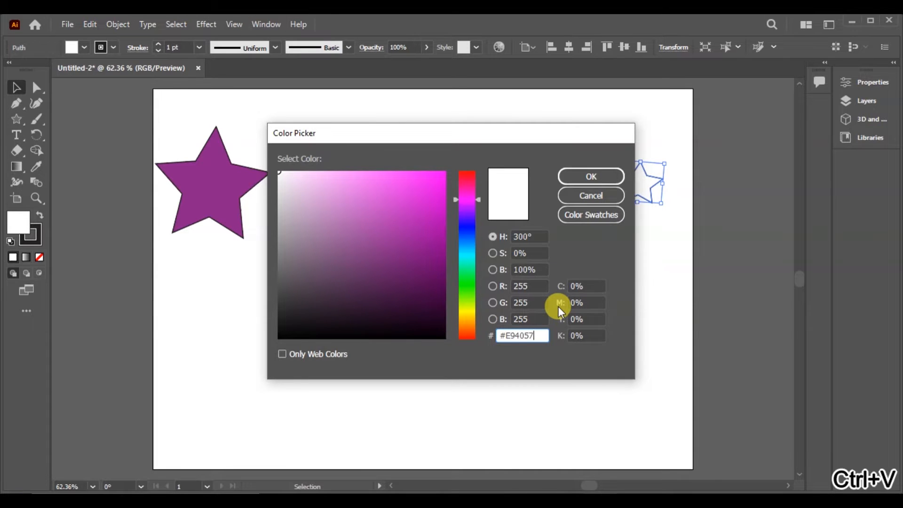
key("Left")
key("Left")
key("Left")
key("Left")
key("Left")
key("BackSpace")
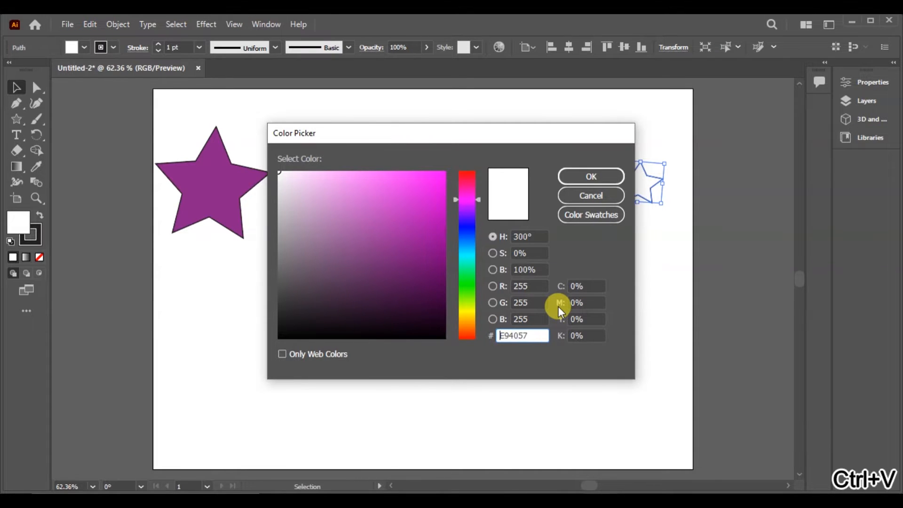
left_click(596, 177)
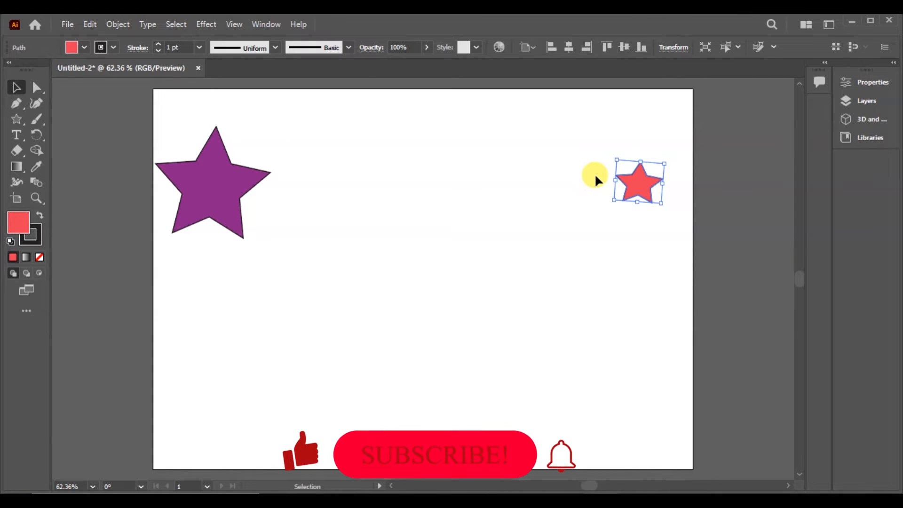
- Remove the stroke from both stars and collapse the Color panel
key("ctrl+a")
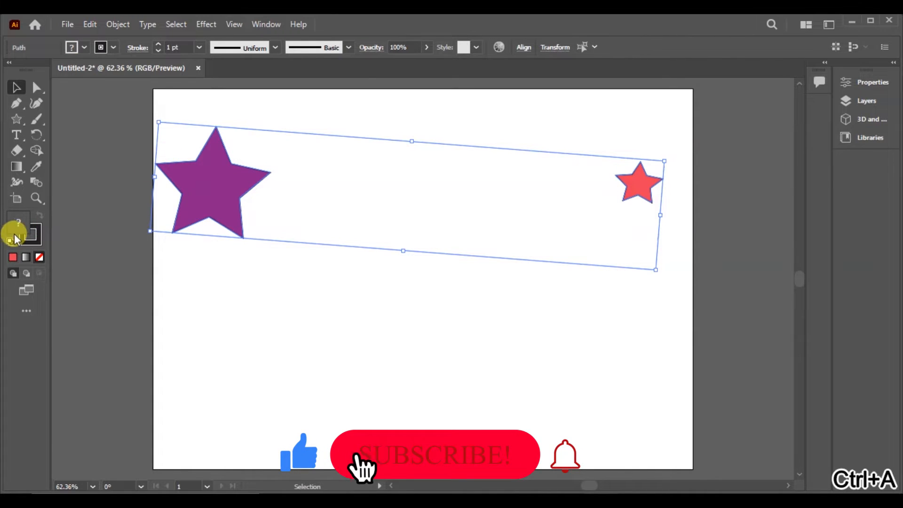
left_click(32, 240)
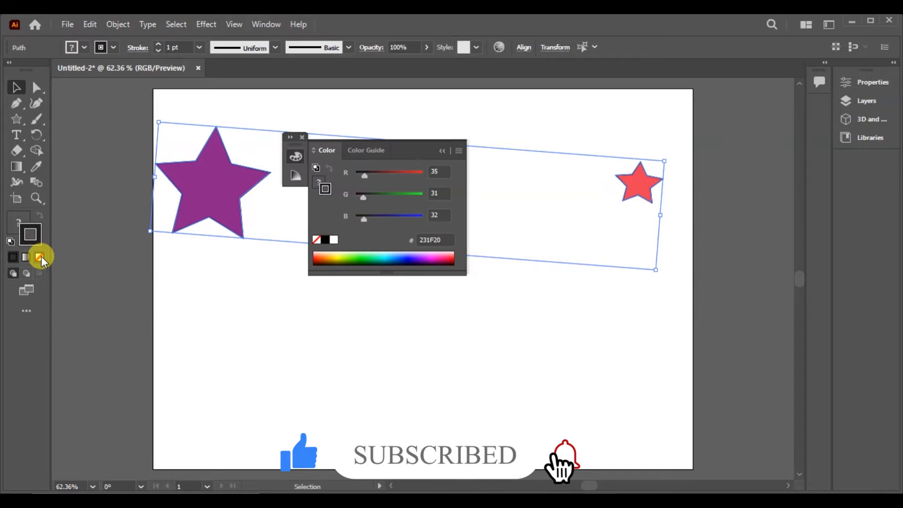
left_click(40, 256)
left_click(443, 148)
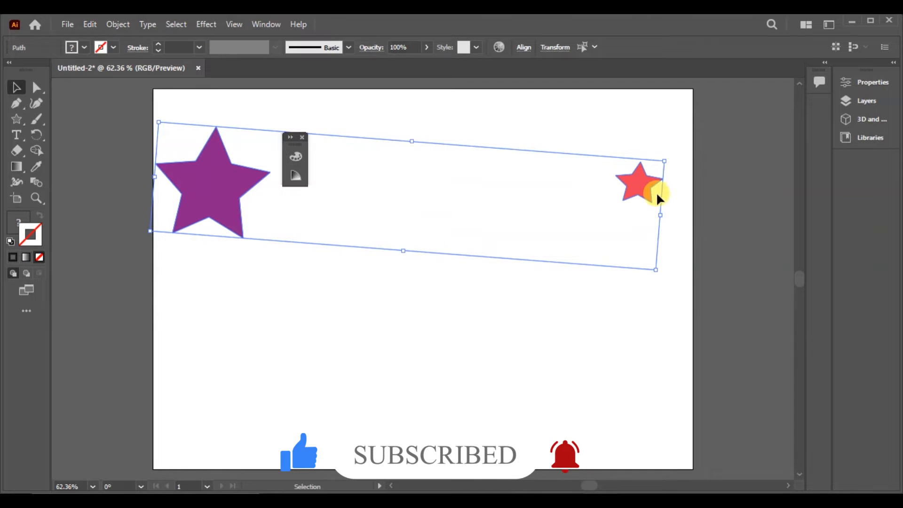
- Shift the small red star slightly to the left and close the floating colour panels
left_click(641, 283)
left_click_drag(644, 194, 630, 179)
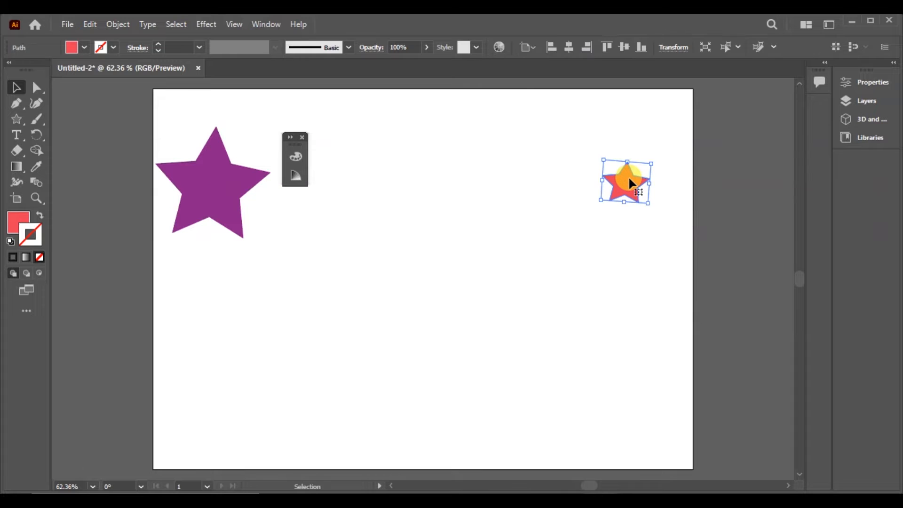
left_click(303, 137)
- Try blending the small red star with the large purple star using the Blend tool, and undo the blend
key("ctrl+a")
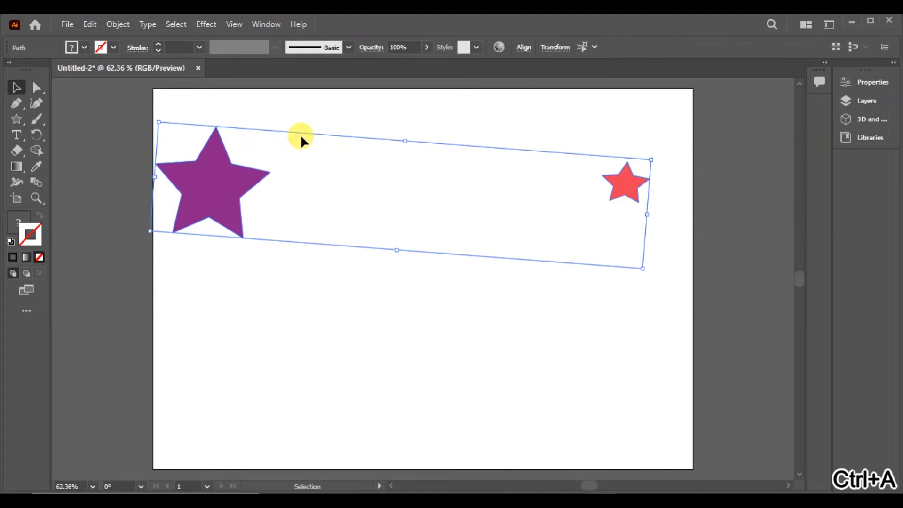
left_click(111, 24)
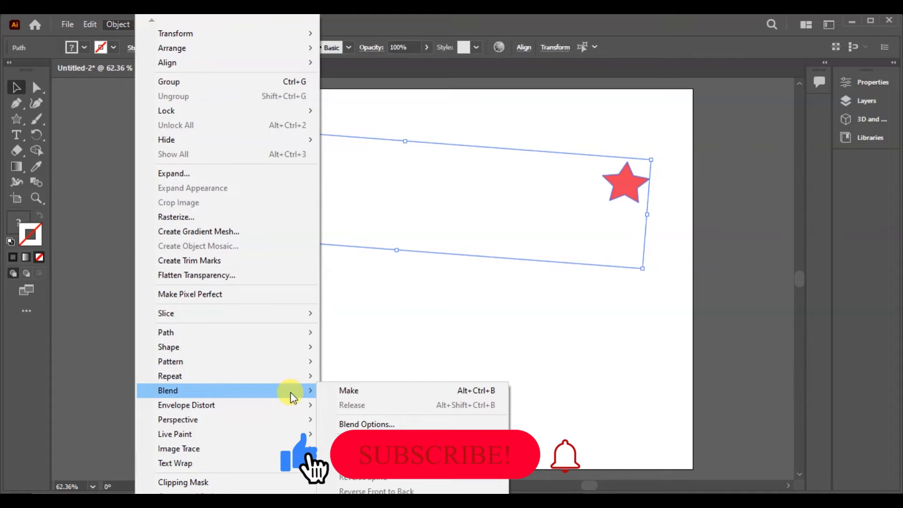
left_click(37, 183)
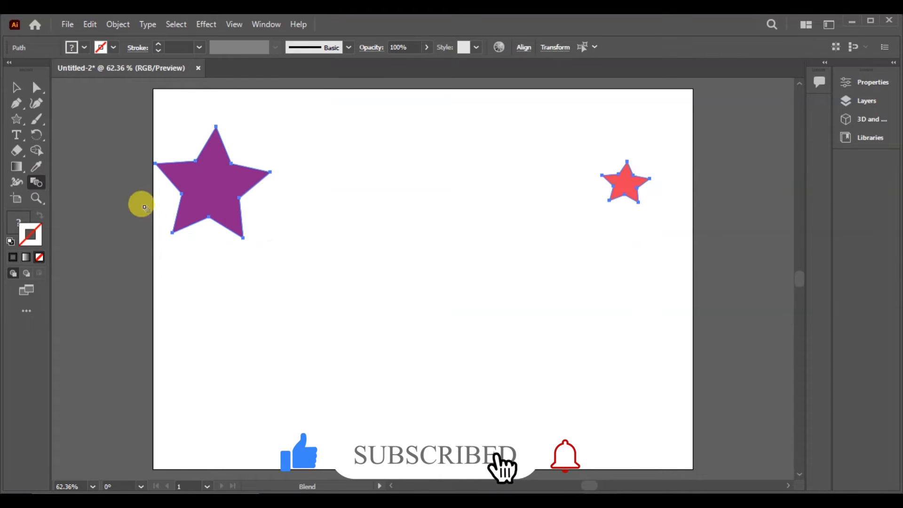
left_click(620, 188)
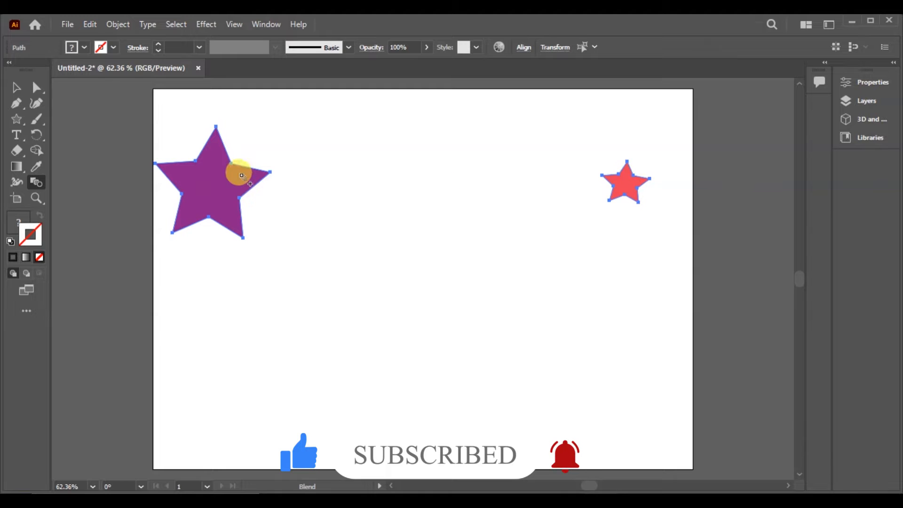
left_click(207, 186)
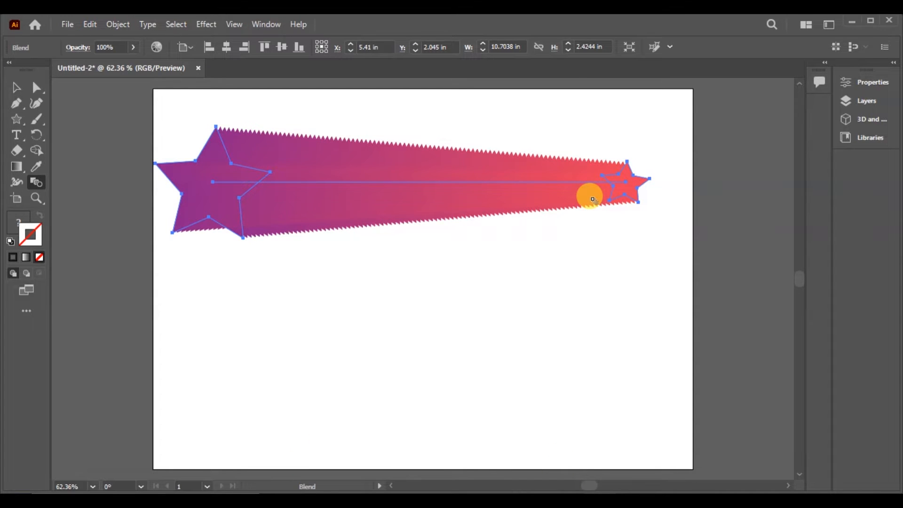
left_click(17, 87)
left_click(500, 342)
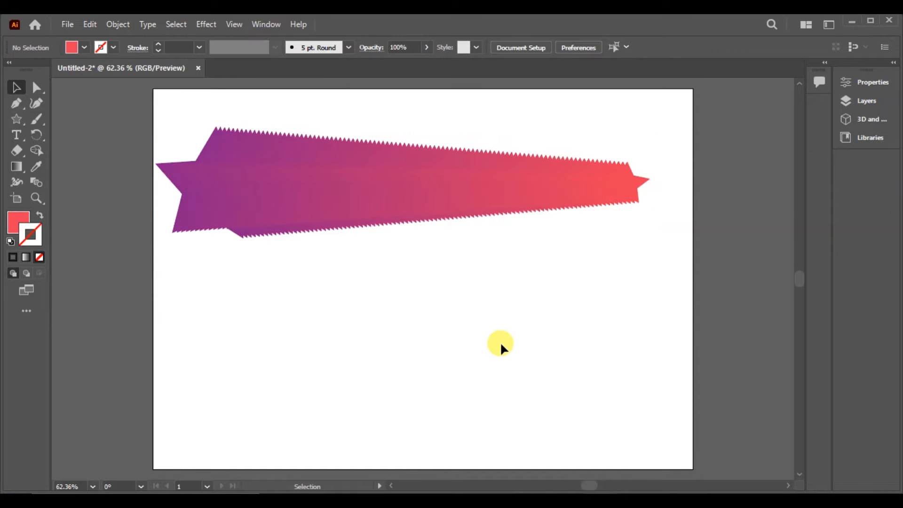
left_click(464, 207)
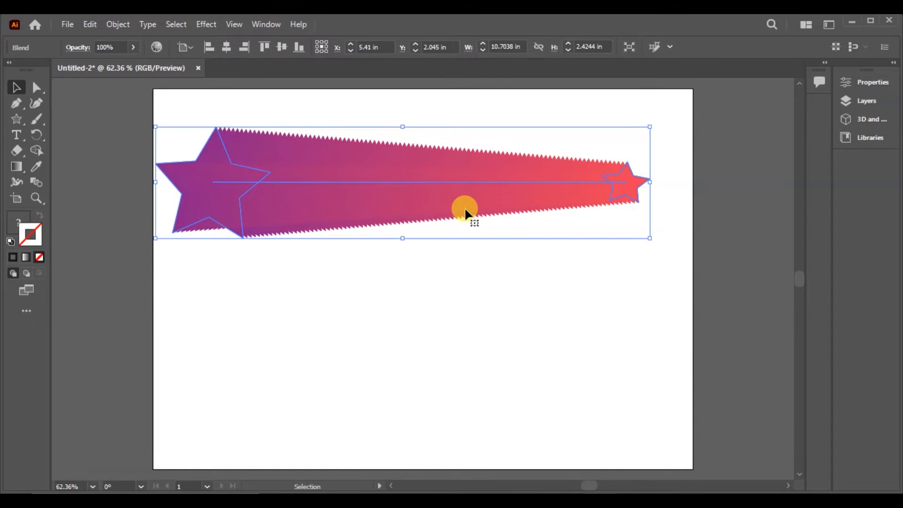
key("ctrl+z")
key("ctrl+z")
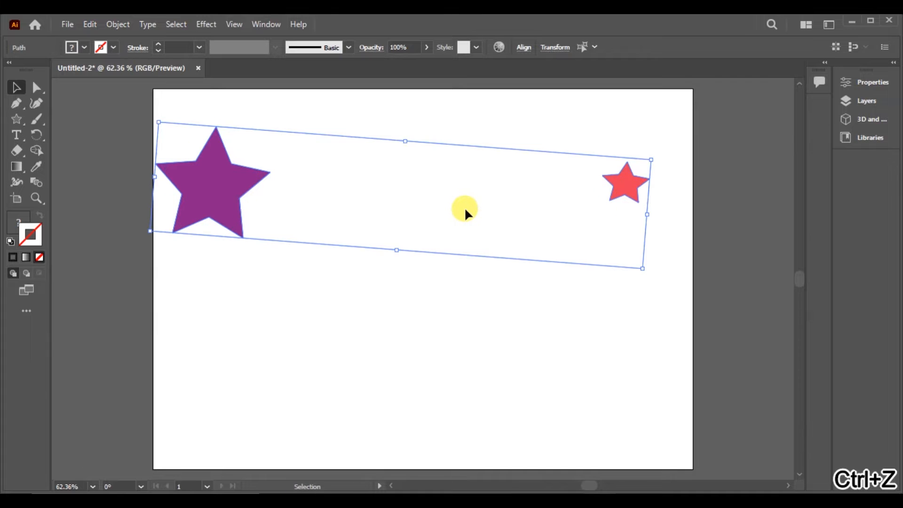
- Blend the large purple star with the small red star into a continuous colour transition using the Make Blend command
left_click(125, 24)
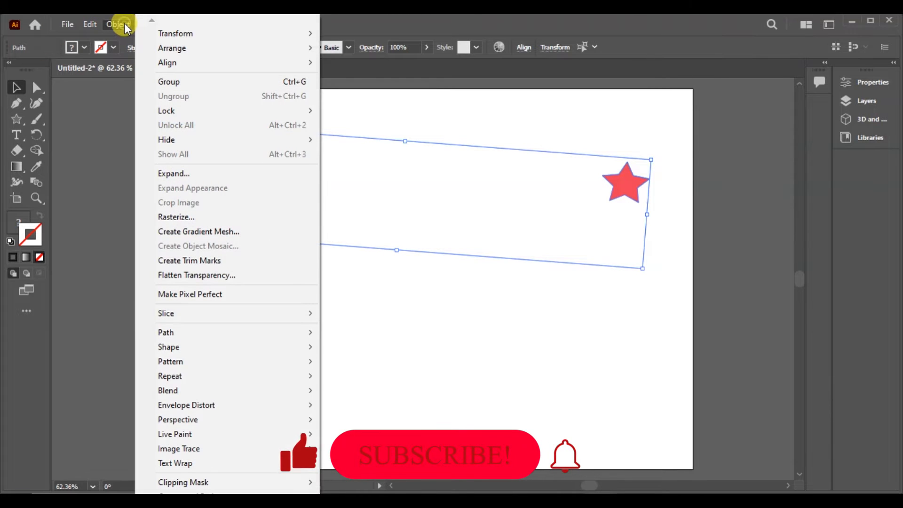
mouse_move(241, 390)
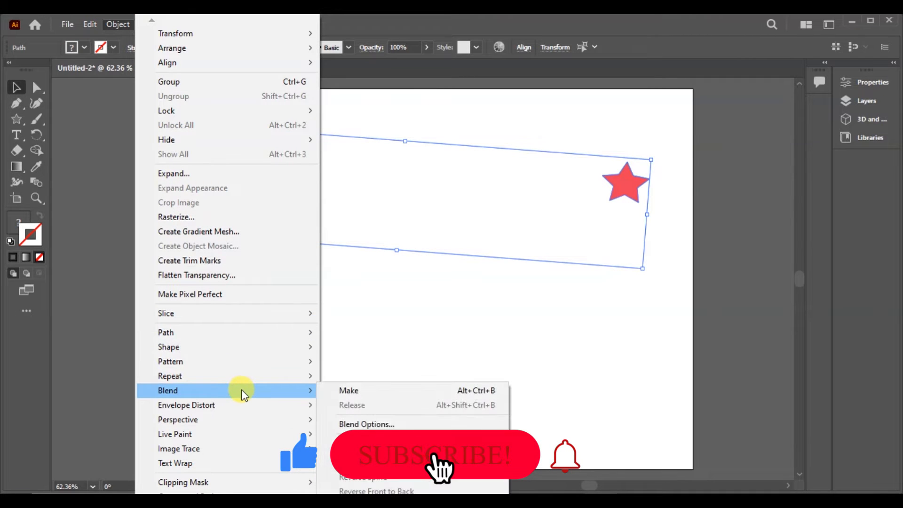
left_click(339, 391)
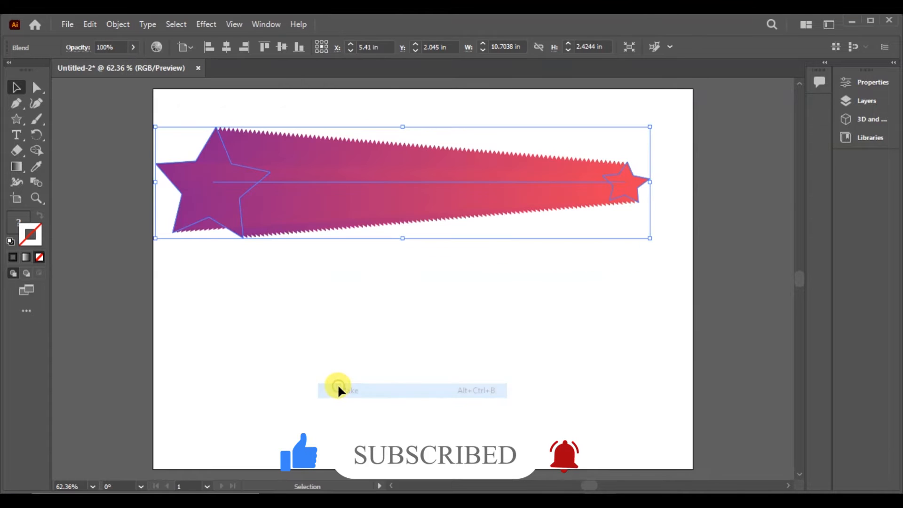
left_click(330, 345)
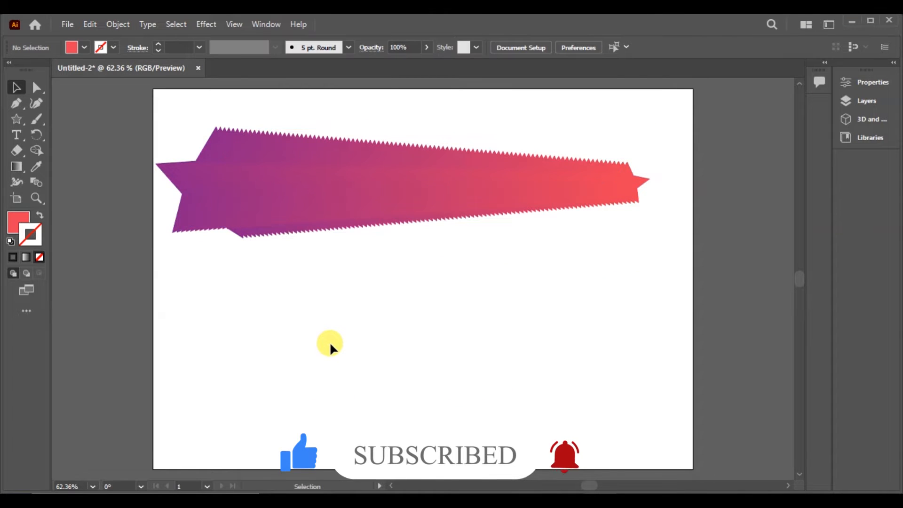
left_click(229, 188)
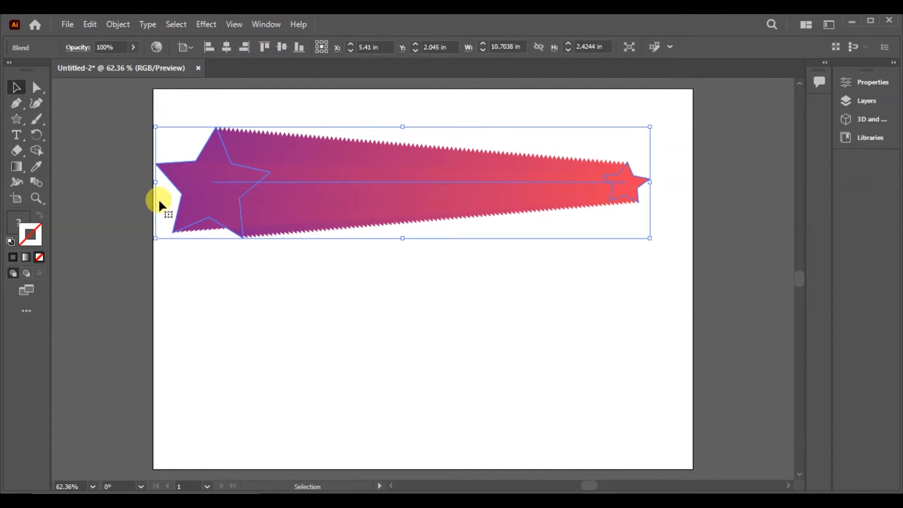
left_click(389, 305)
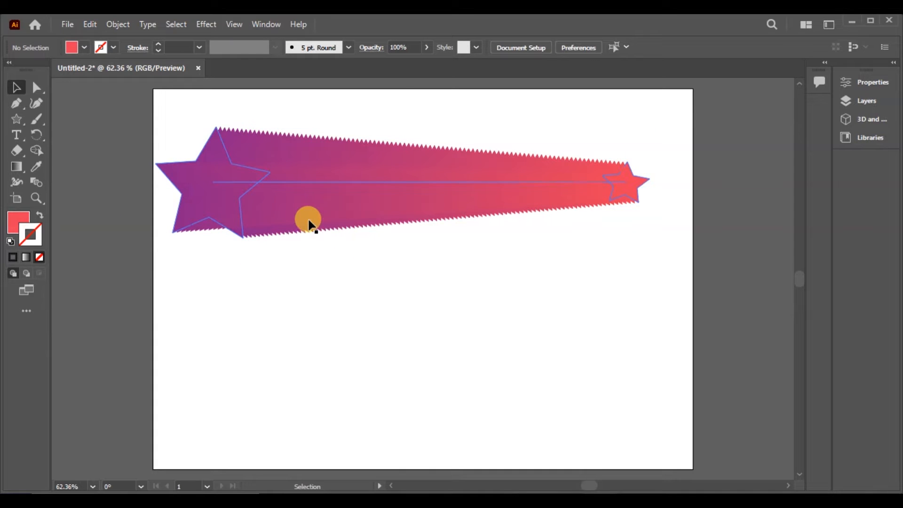
- Apply a near-black stroke to the star blend
left_click(232, 188)
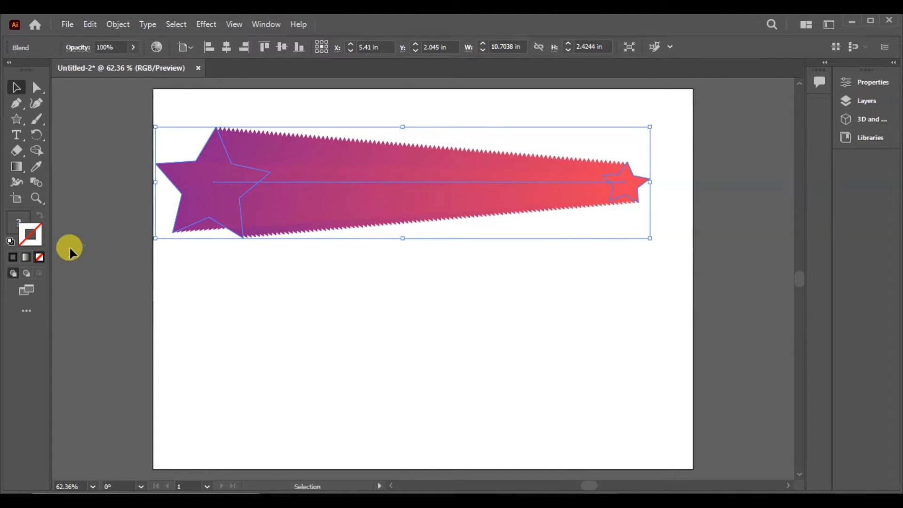
double_click(36, 234)
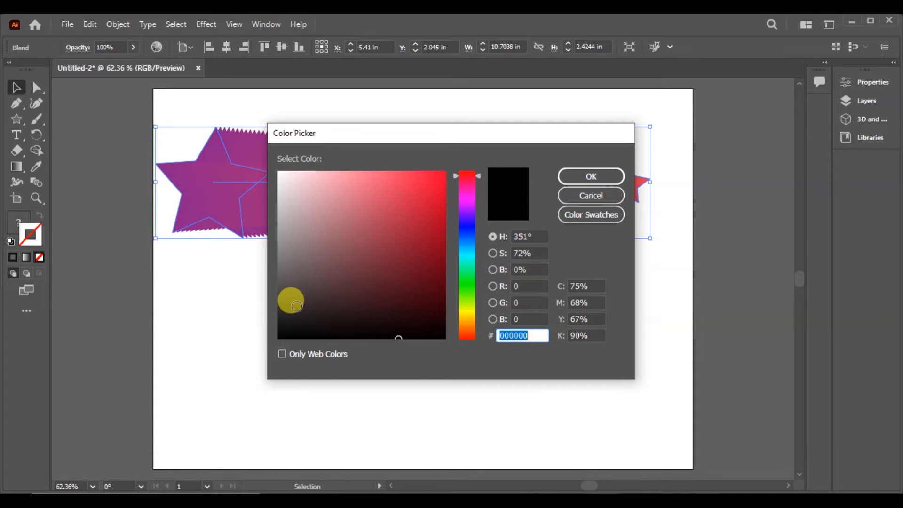
left_click(294, 319)
left_click(580, 174)
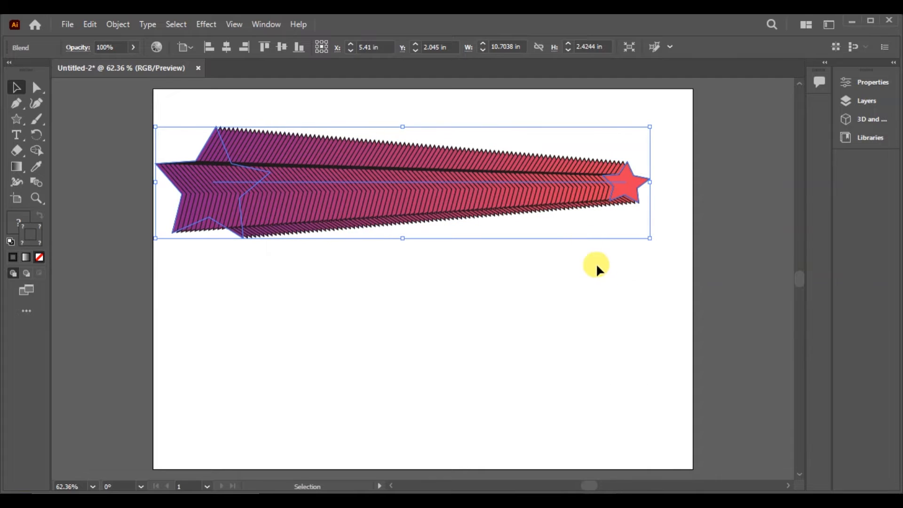
left_click(602, 278)
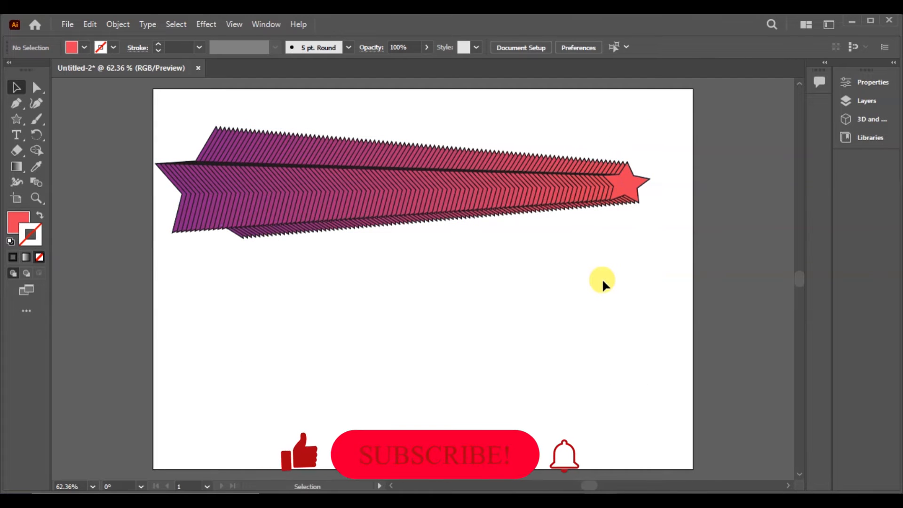
- Delete the star blend from the artboard
left_click(567, 193)
key("Delete")
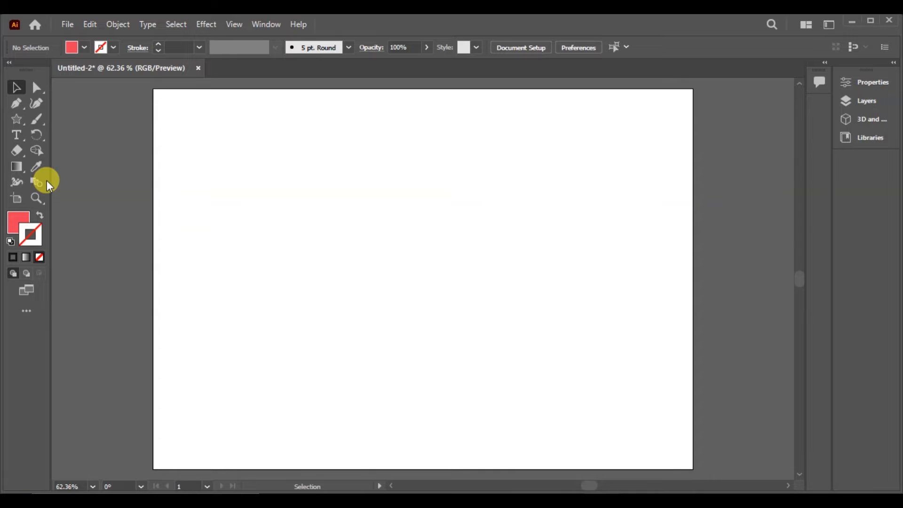
left_click(22, 138)
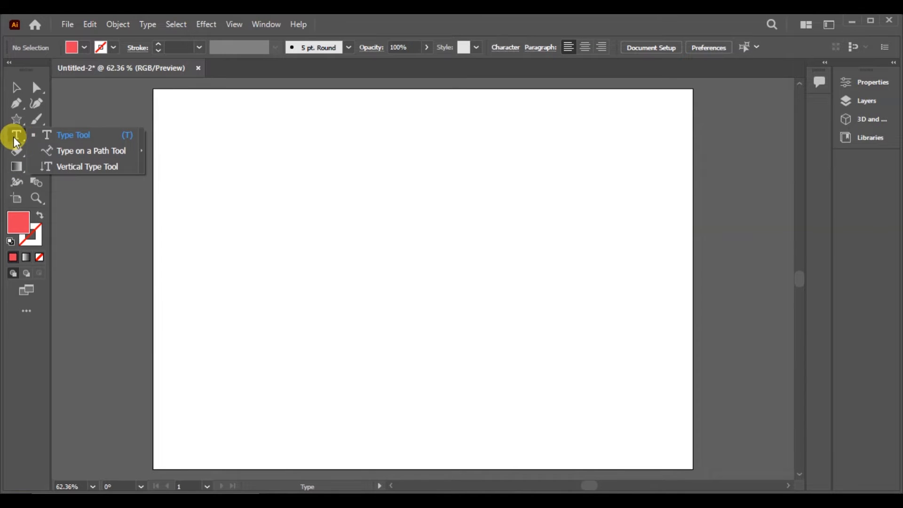
left_click(18, 121)
left_click_drag(18, 123, 462, 17)
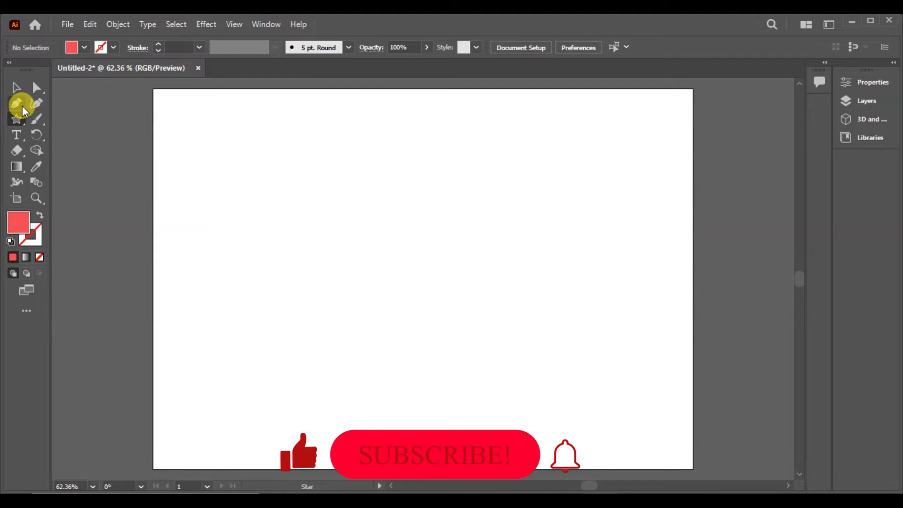
- Draw an open, unfilled wavy path across the artboard with the Curvature tool, extending past both side edges
left_click(37, 103)
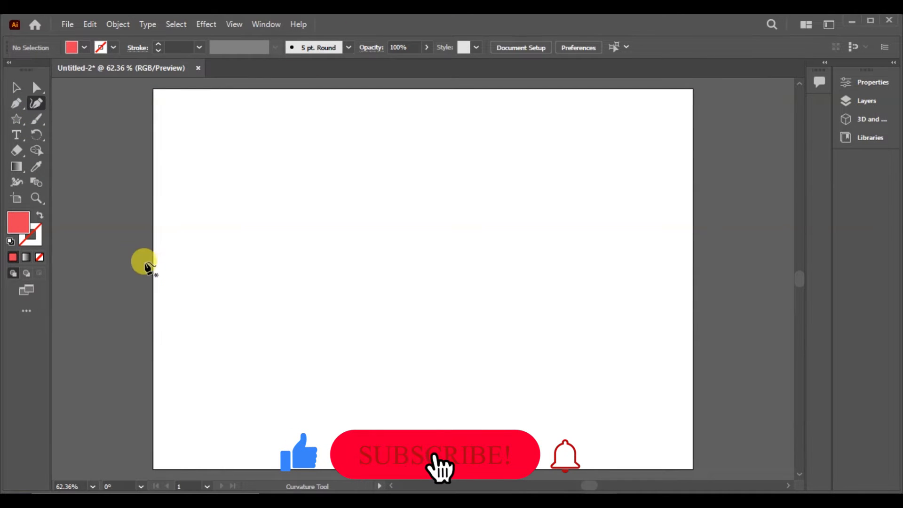
left_click(139, 250)
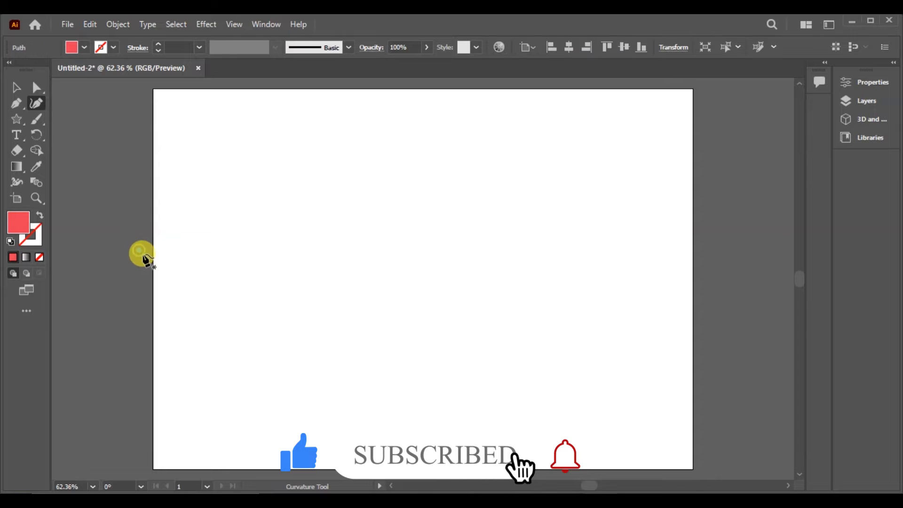
left_click(365, 289)
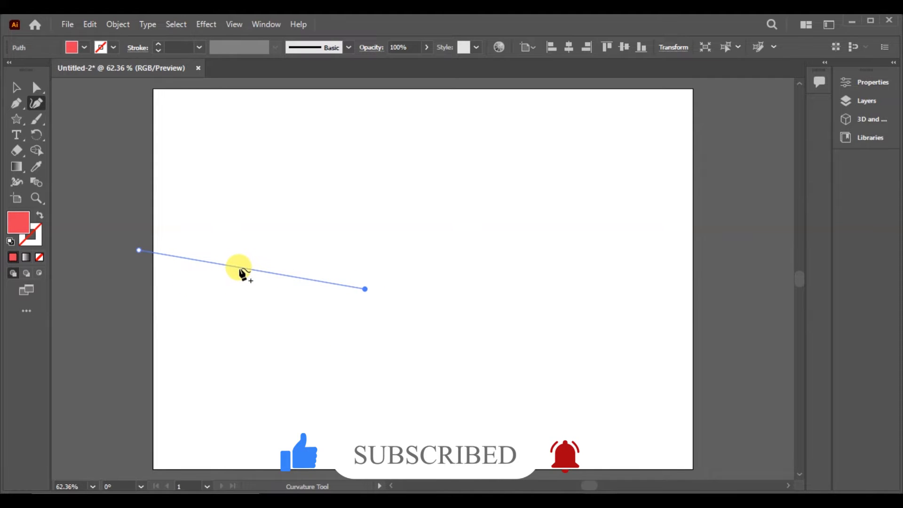
left_click(211, 378)
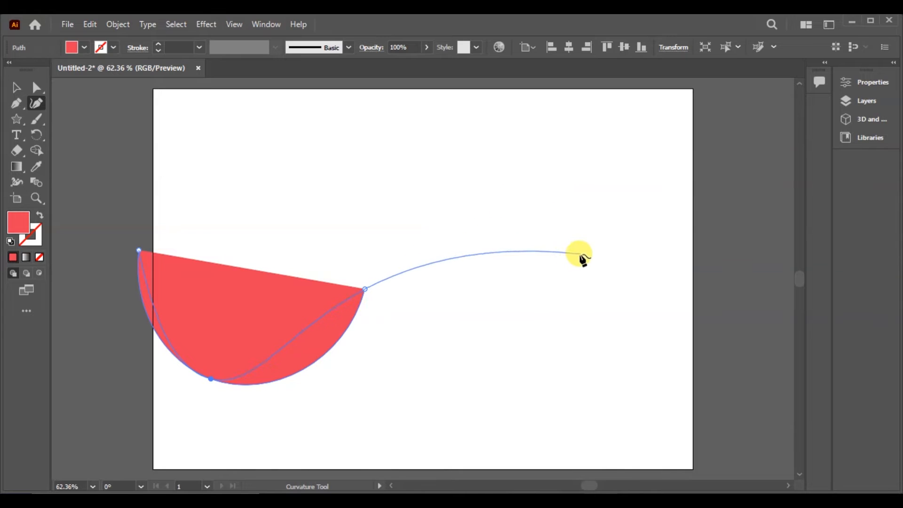
left_click(584, 237)
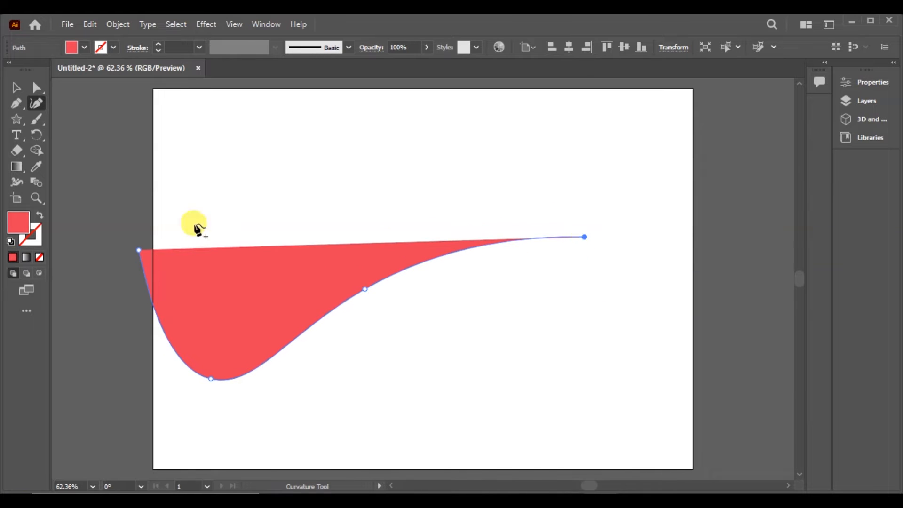
left_click(39, 258)
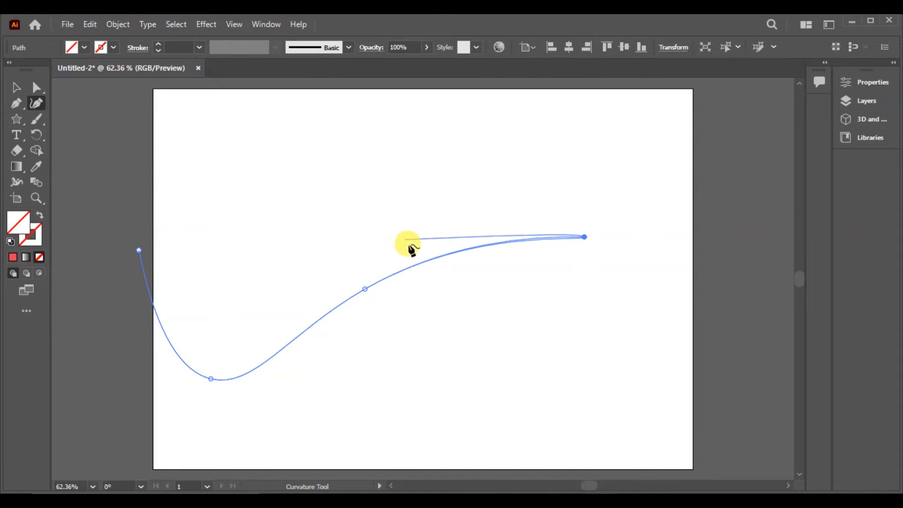
left_click_drag(429, 260, 424, 187)
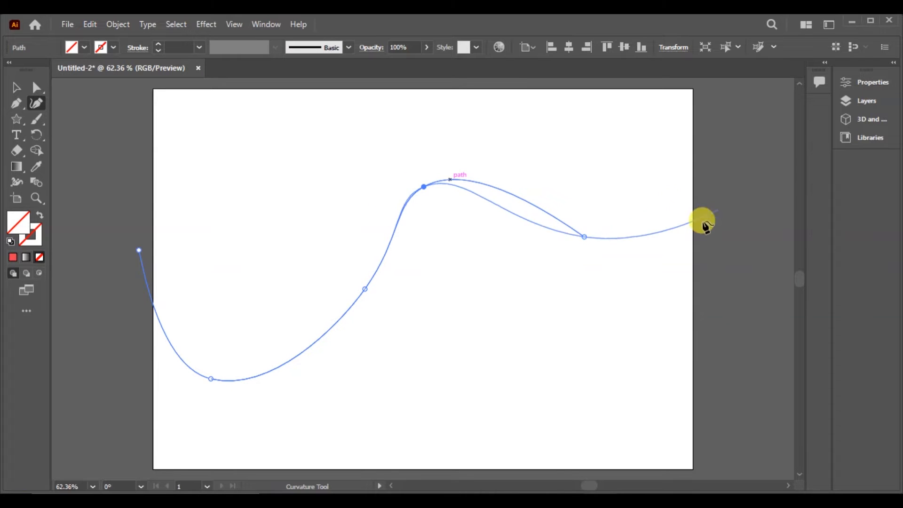
left_click(755, 117)
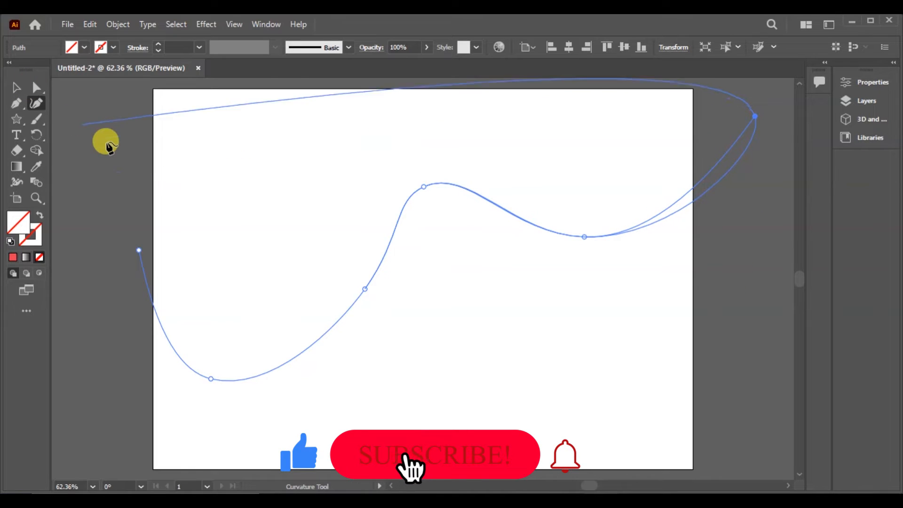
key("Escape")
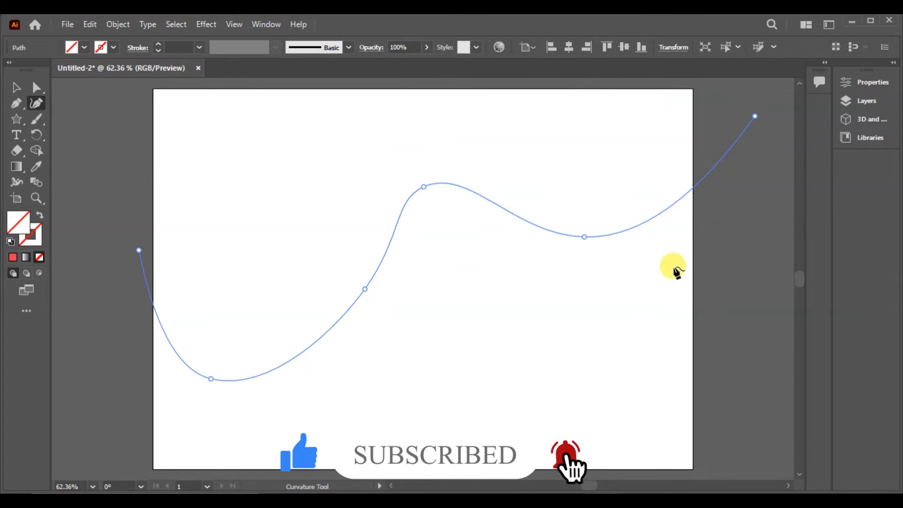
- Move the wavy path slightly upward and set its stroke colour to #0F0E0F
left_click(17, 88)
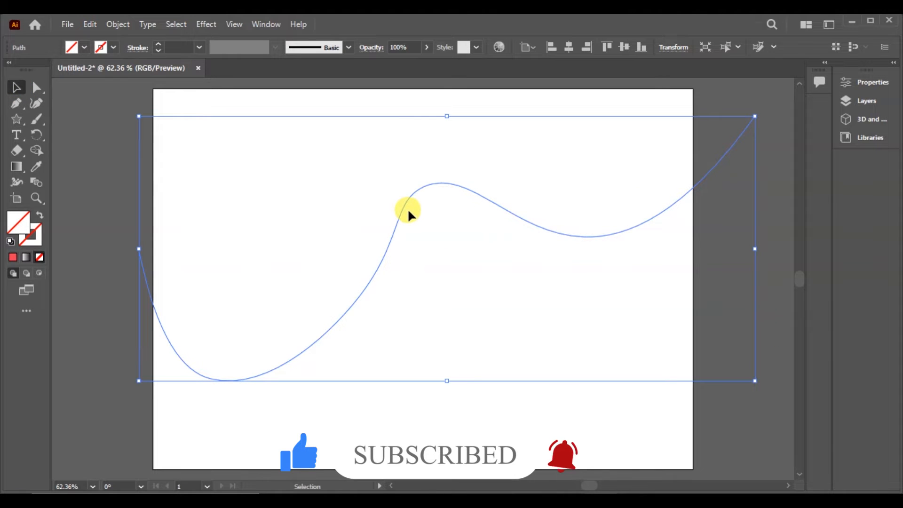
mouse_move(403, 210)
left_mouse_down()
mouse_move(394, 184)
mouse_move(402, 189)
left_mouse_up()
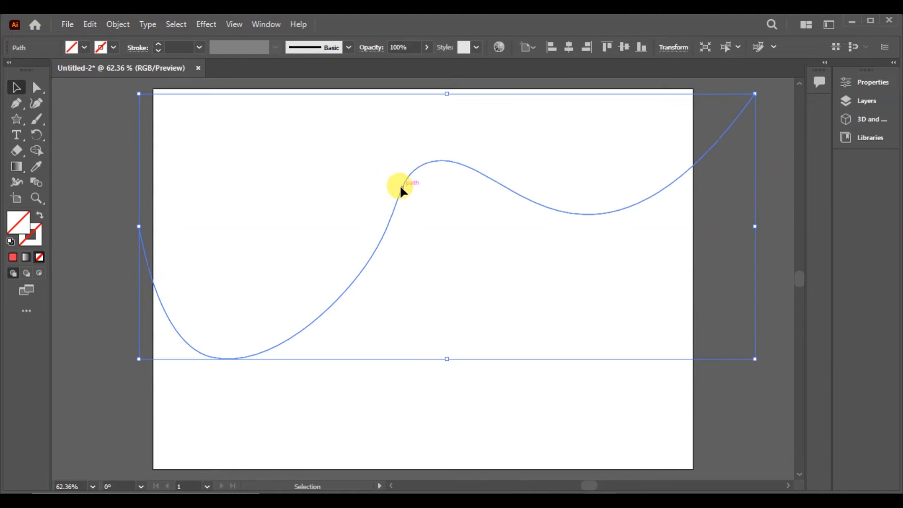
double_click(34, 242)
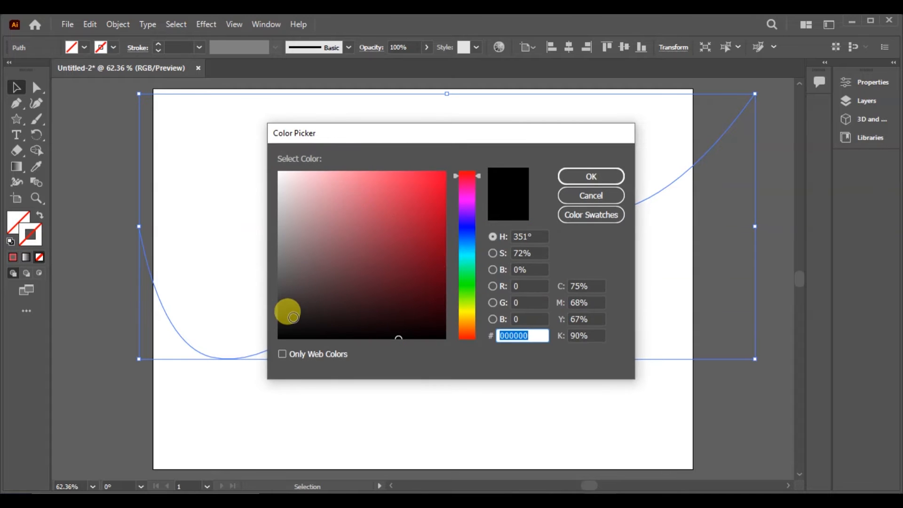
left_click(285, 328)
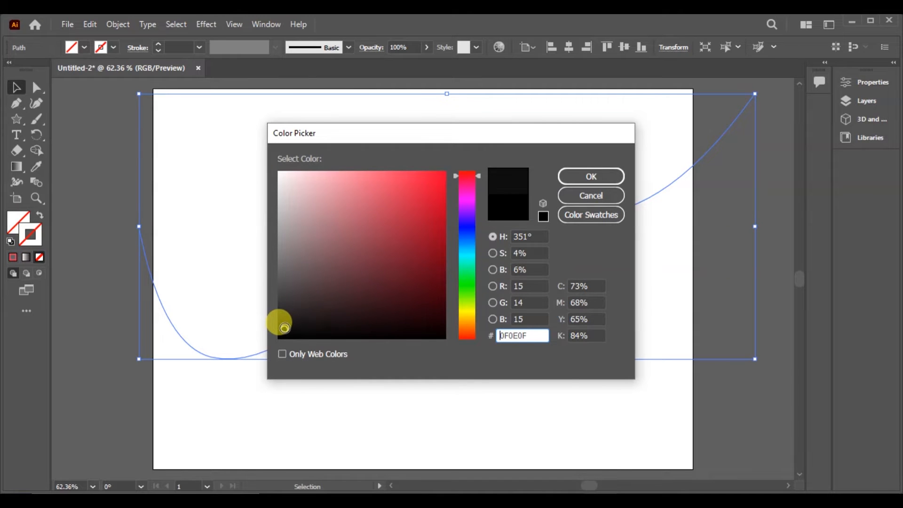
left_click(582, 176)
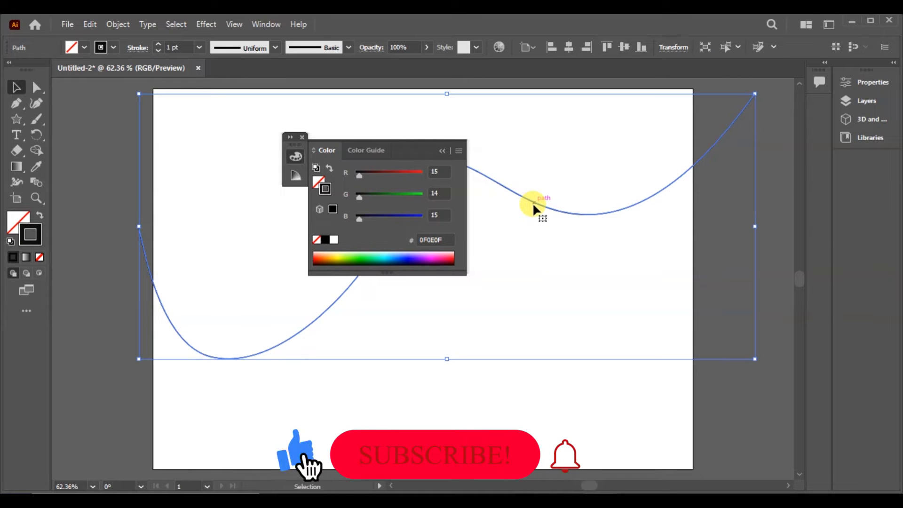
- Try placing a copy of the wavy path lower on the artboard, and delete the copy
left_click_drag(534, 204, 577, 340)
key("Delete")
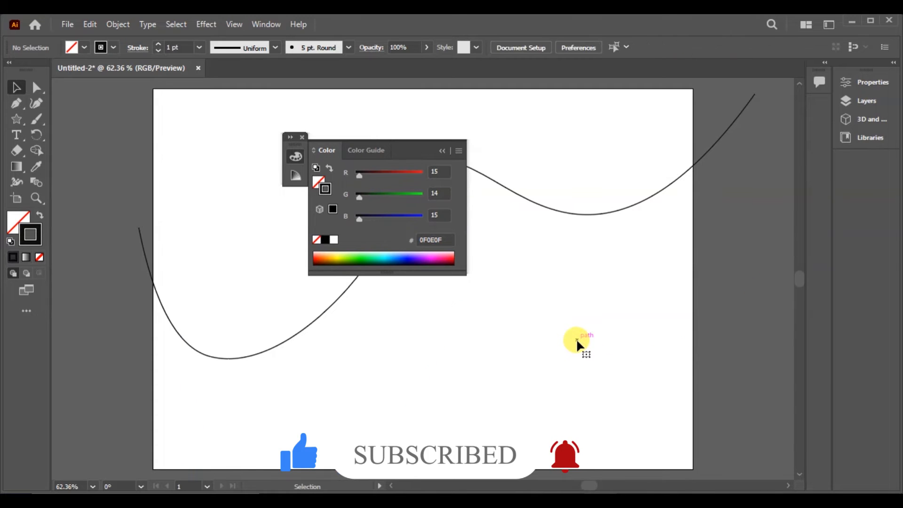
- Draw a second, differently shaped wavy path below the first with the Curvature tool, ending beyond the artboard's side edges
left_click(36, 104)
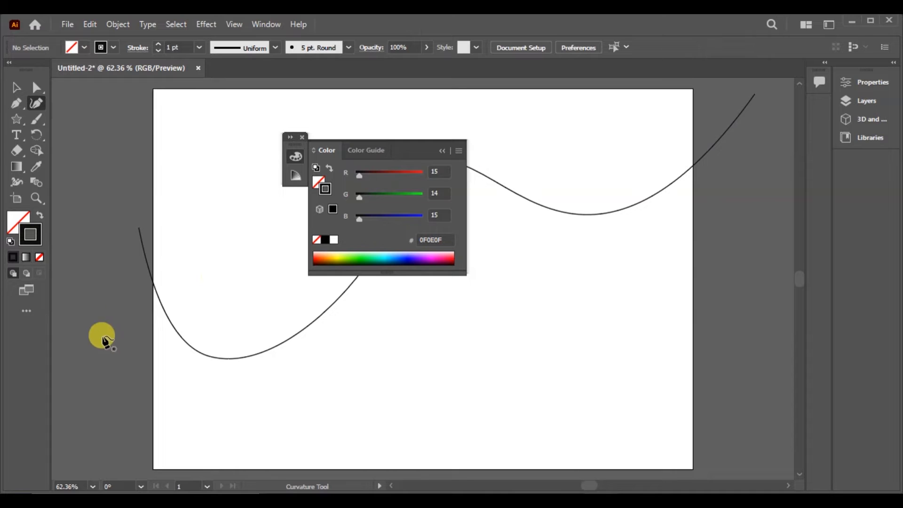
left_click(112, 370)
left_click(470, 374)
left_click_drag(301, 371, 210, 453)
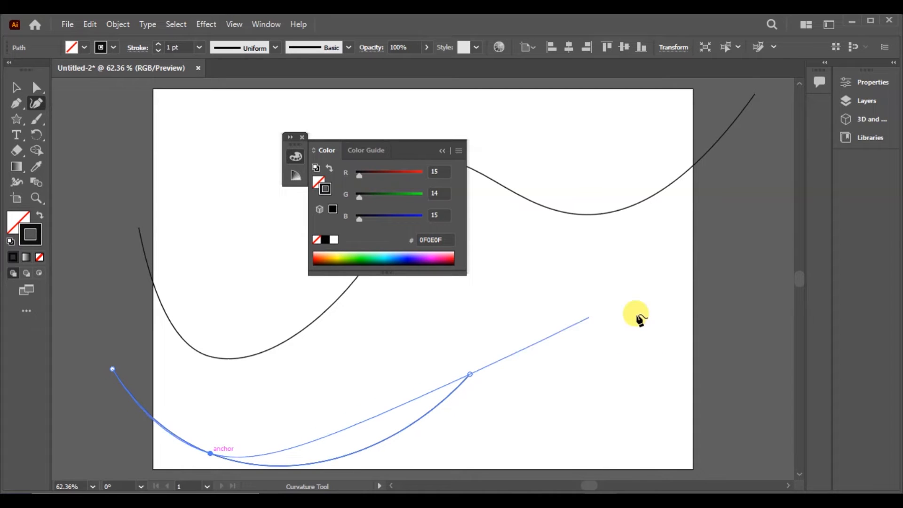
left_click(730, 365)
key("Escape")
left_click_drag(616, 354, 577, 276)
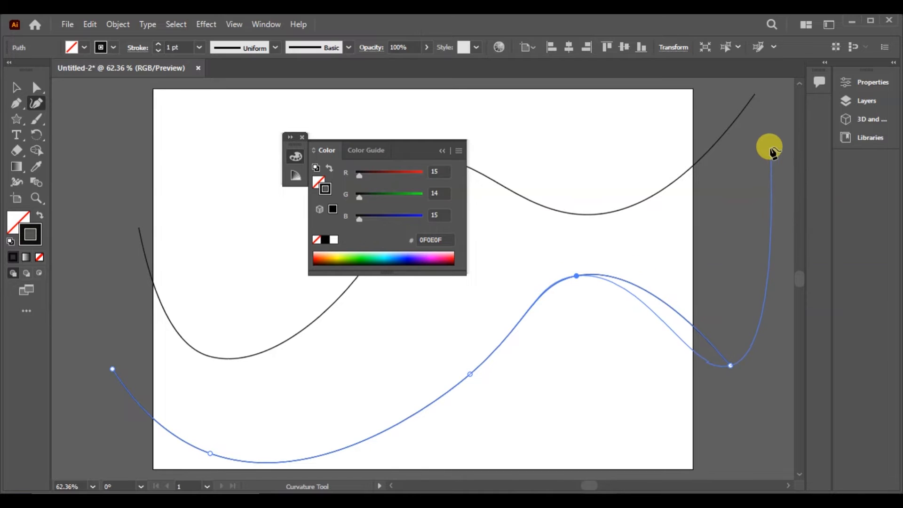
left_click(771, 137)
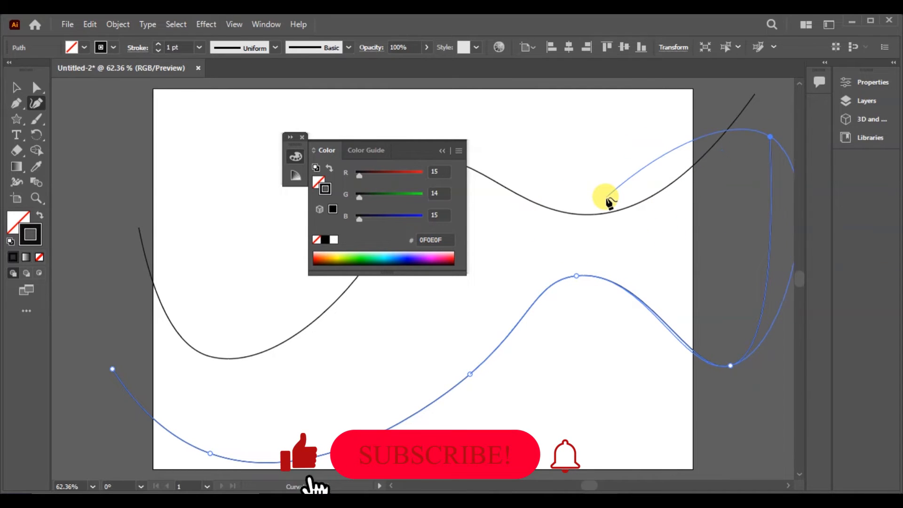
key("Escape")
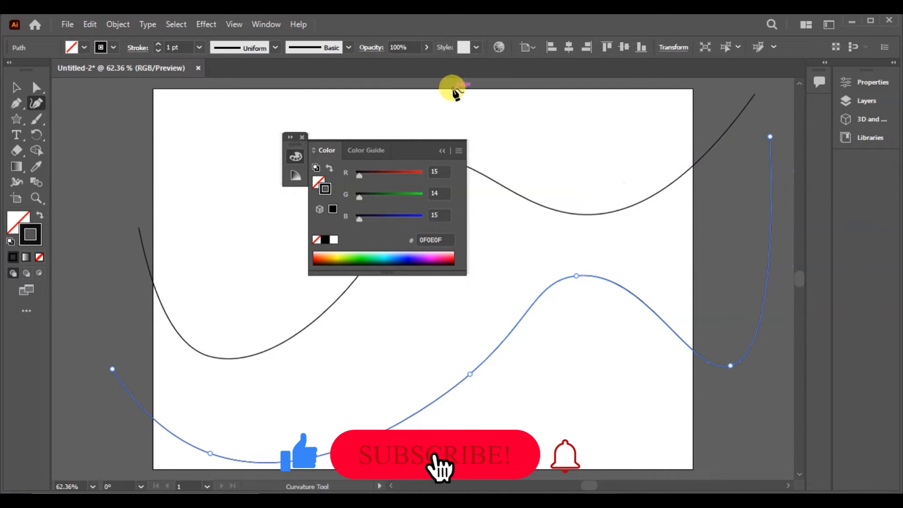
- Draw a circle about 1.08 in across with the Ellipse tool, above the upper wavy path near the artboard's top edge
left_click(441, 151)
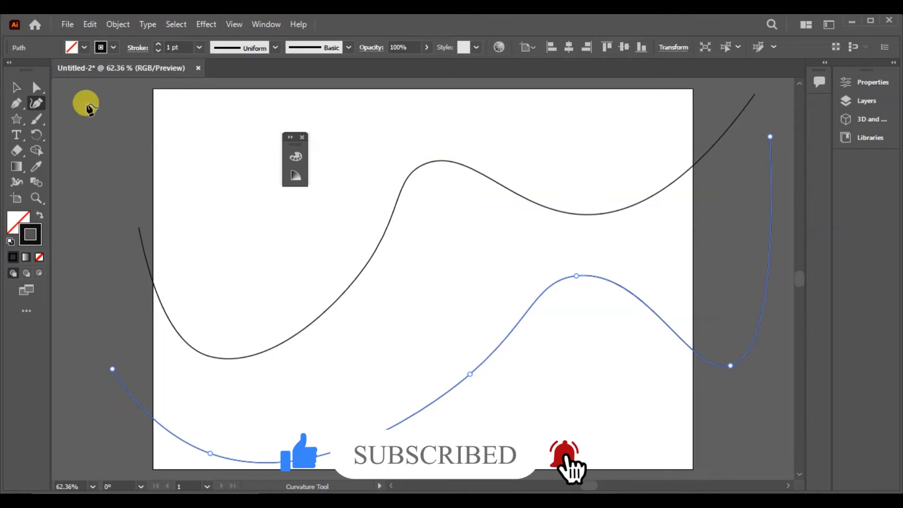
left_click(19, 124)
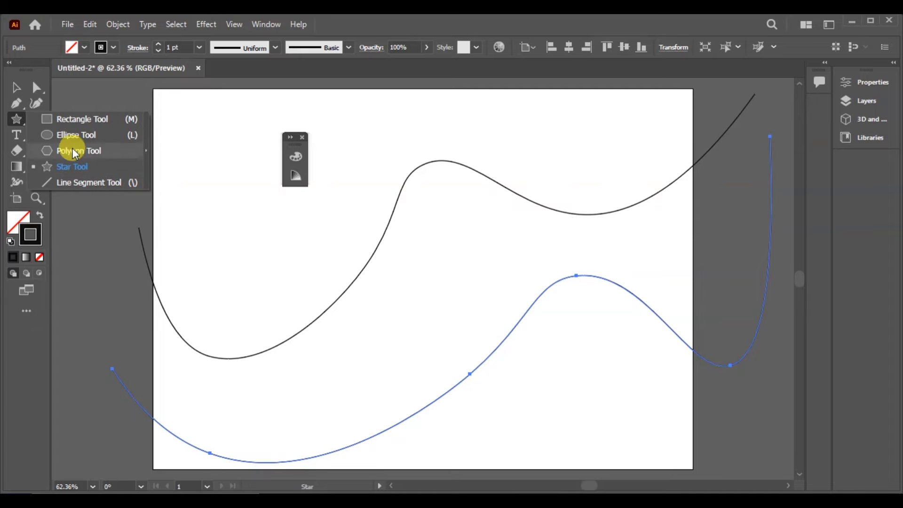
left_click(73, 135)
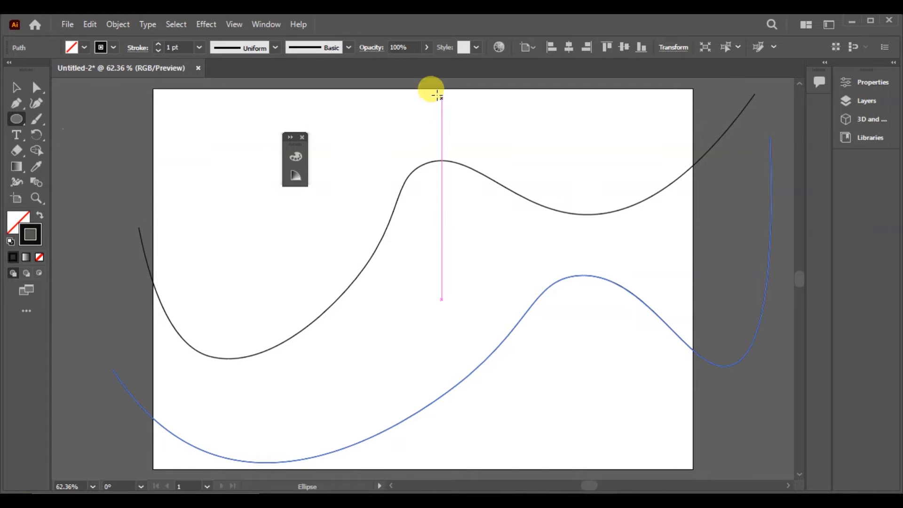
left_click_drag(387, 104, 437, 153)
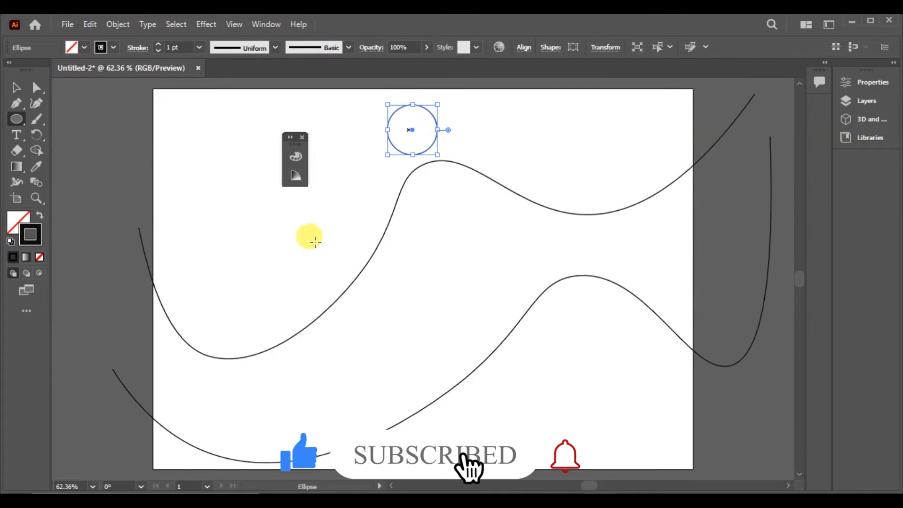
- Fill the circle with the preset yellow-to-orange-red linear gradient and leave it without a stroke
left_click(17, 167)
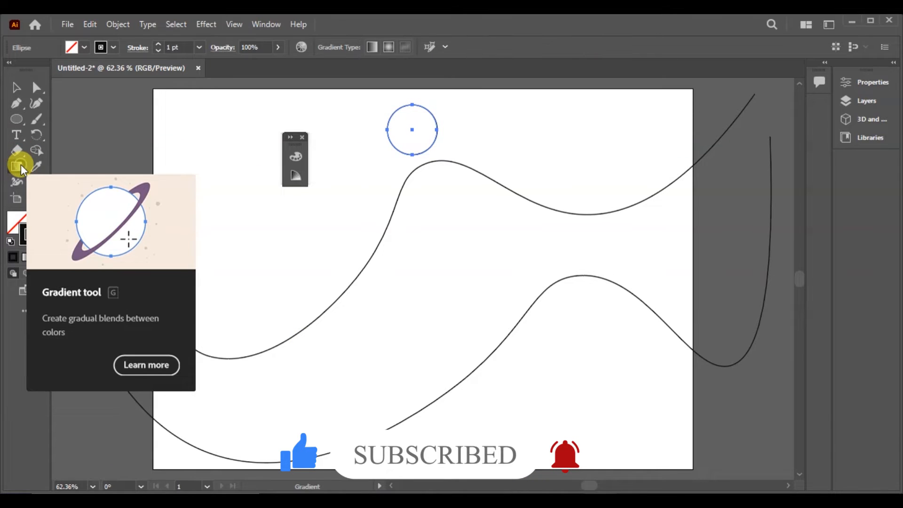
left_click(26, 257)
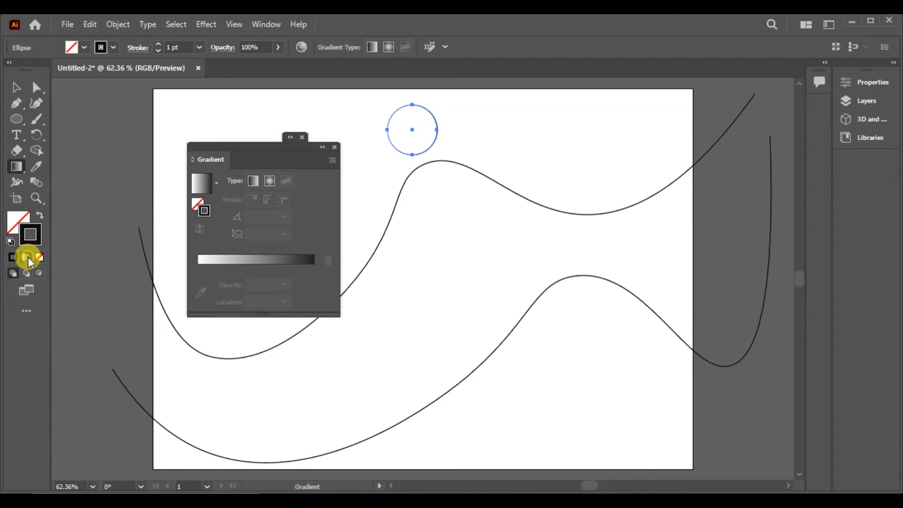
left_click(217, 183)
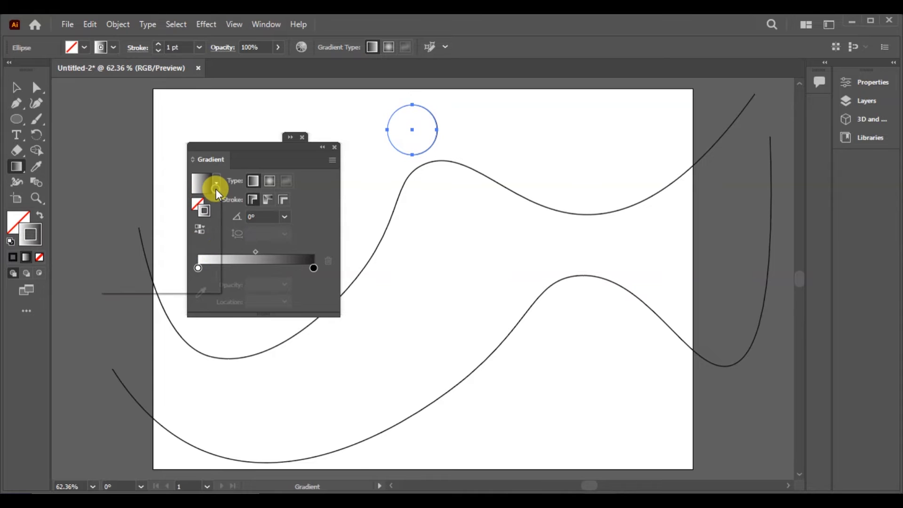
left_click(170, 228)
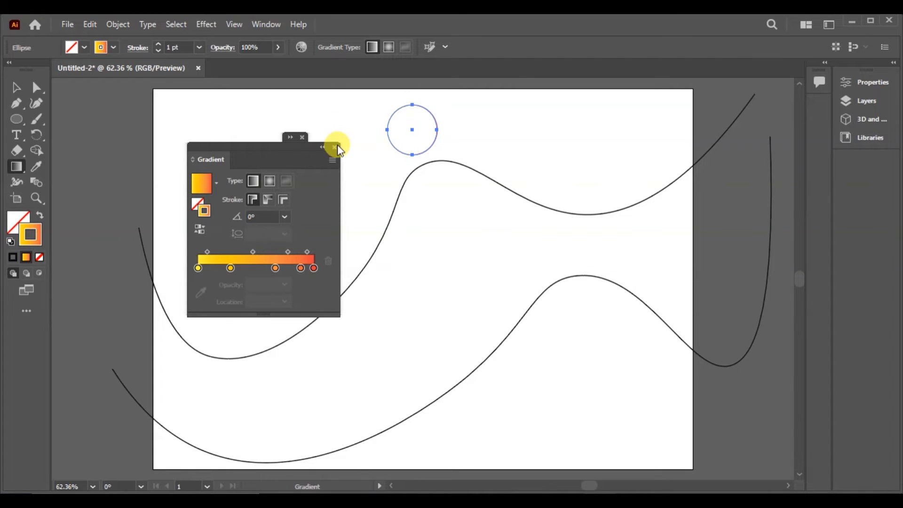
left_click(43, 212)
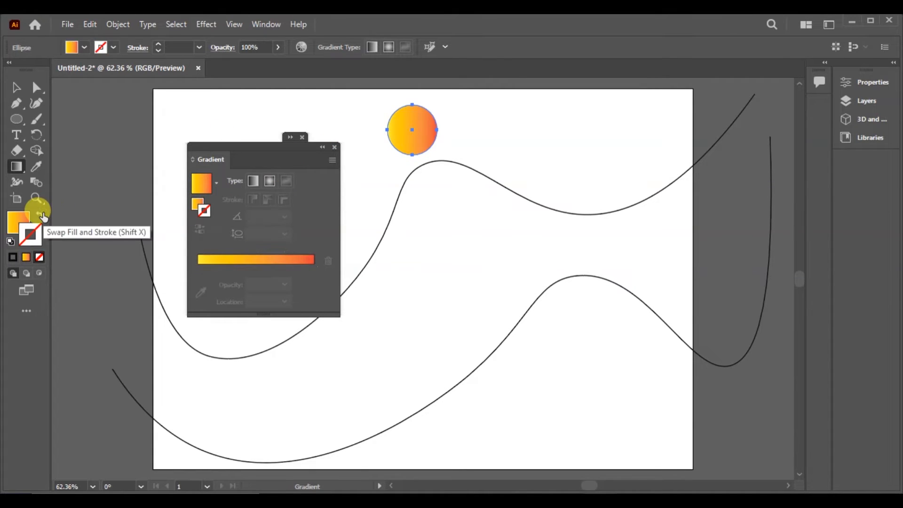
left_click(335, 147)
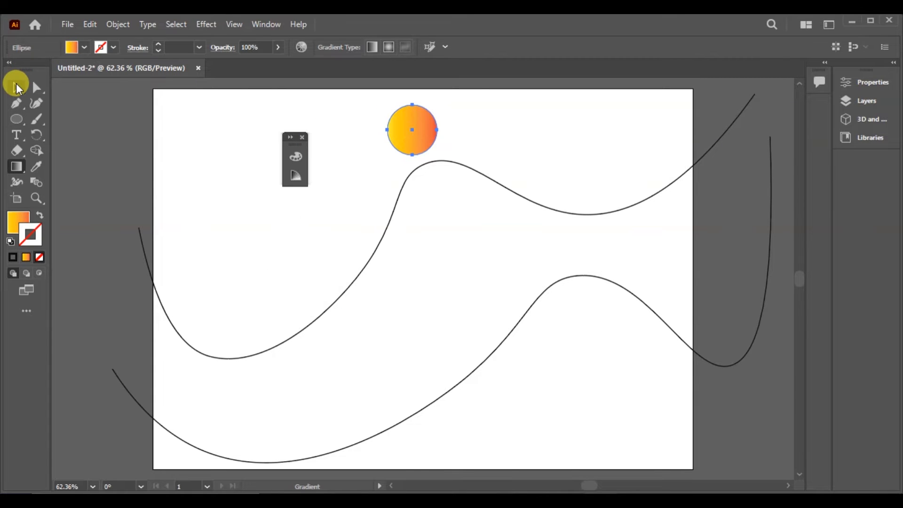
- Move the gradient circle to the artboard's upper-left area and place a duplicate level with it, further right
left_click(15, 86)
left_click(301, 137)
left_click_drag(413, 140, 225, 140)
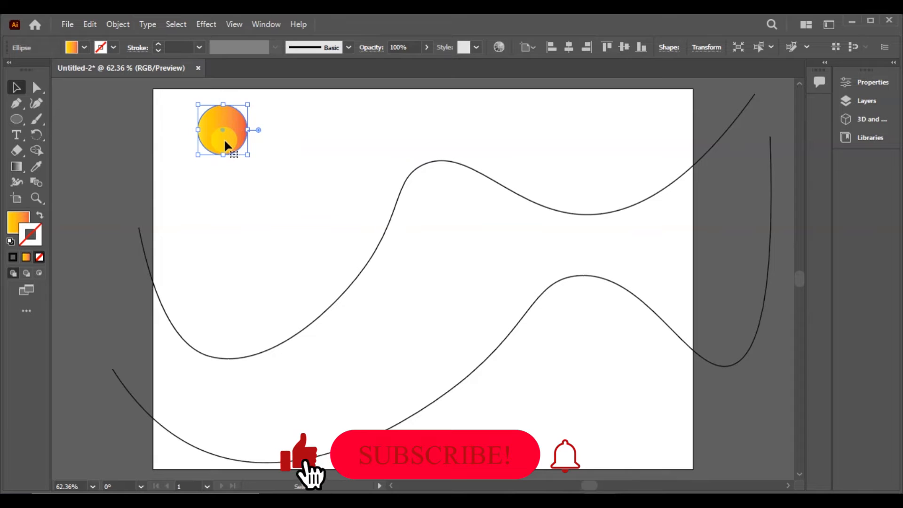
left_click_drag(225, 143, 395, 146)
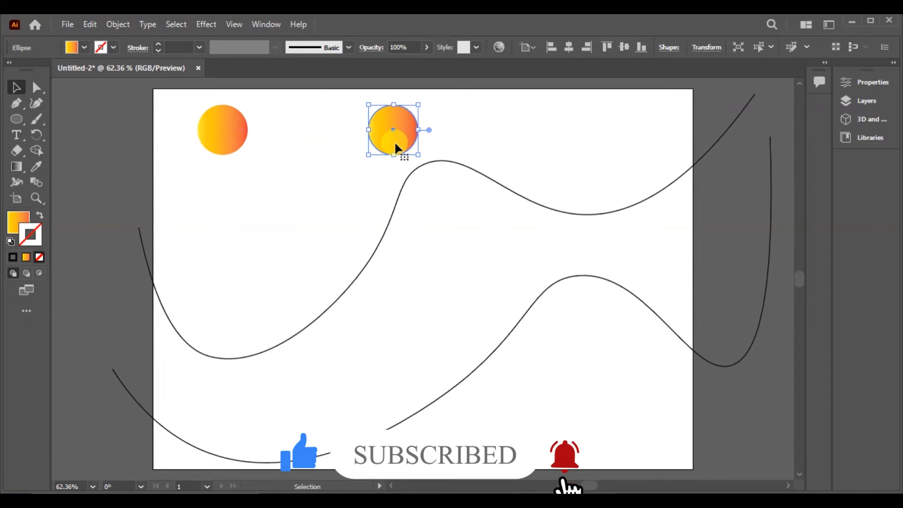
- Select both gradient circles and set their blend options to Specified Steps spacing with 14 steps
left_click_drag(189, 105, 433, 154)
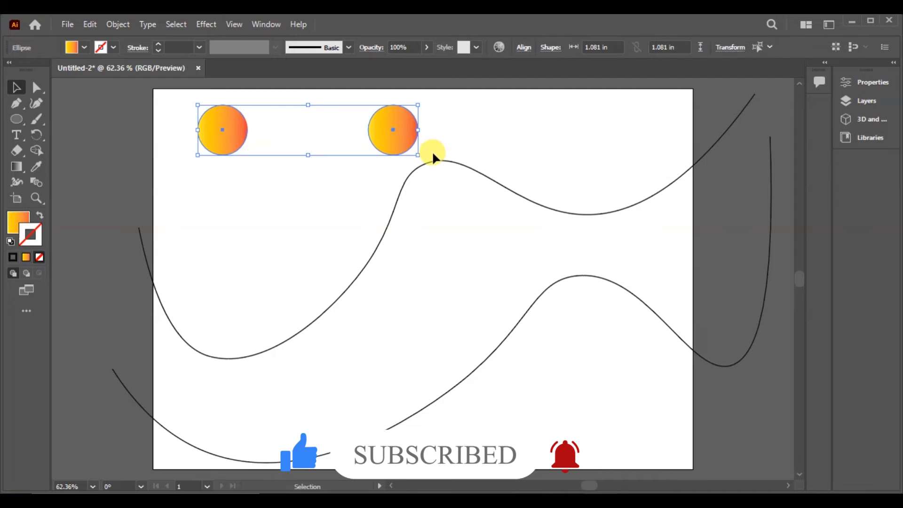
left_click(118, 23)
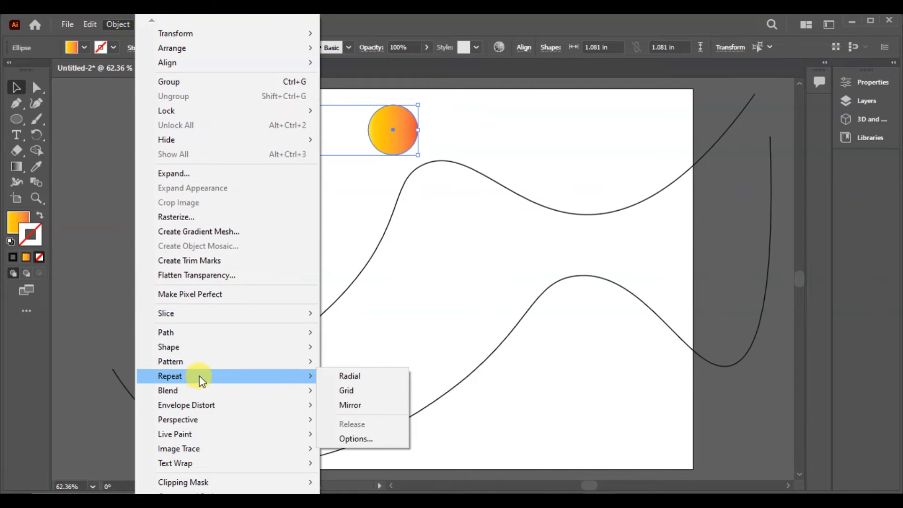
mouse_move(238, 388)
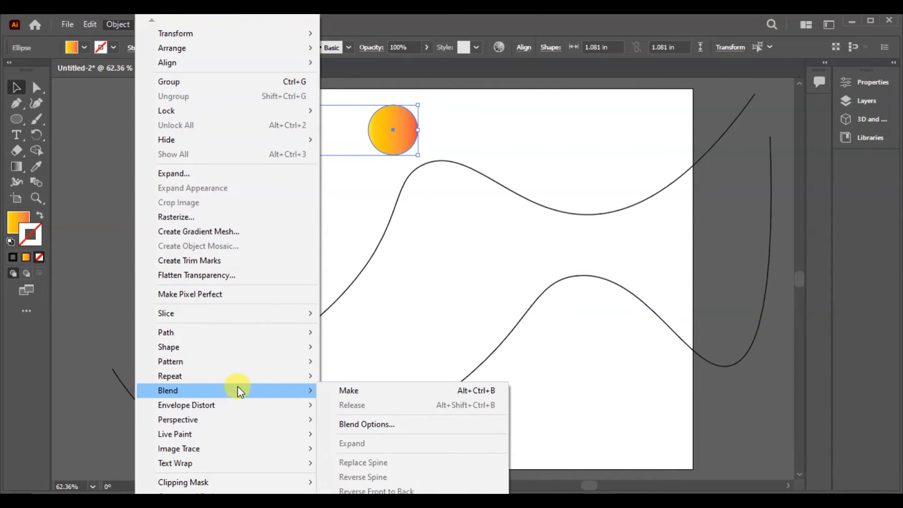
left_click(425, 422)
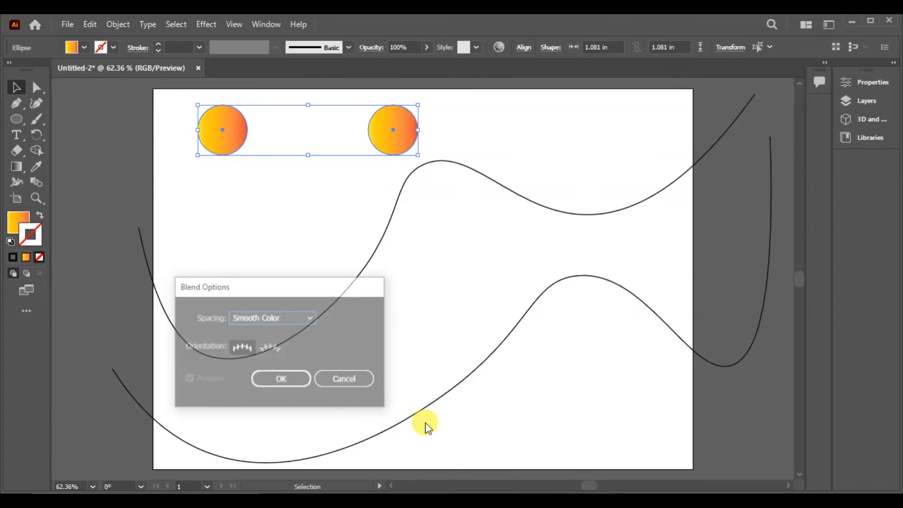
left_click(310, 318)
left_click(298, 347)
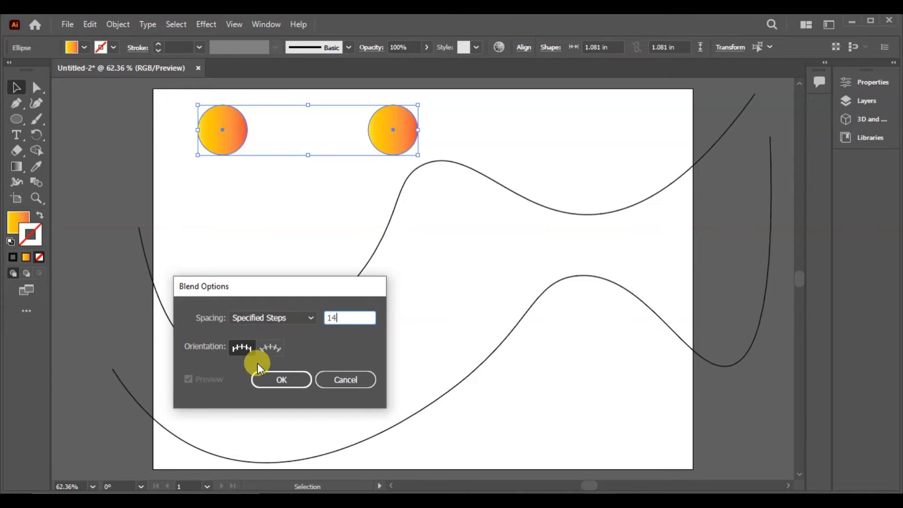
left_click(287, 379)
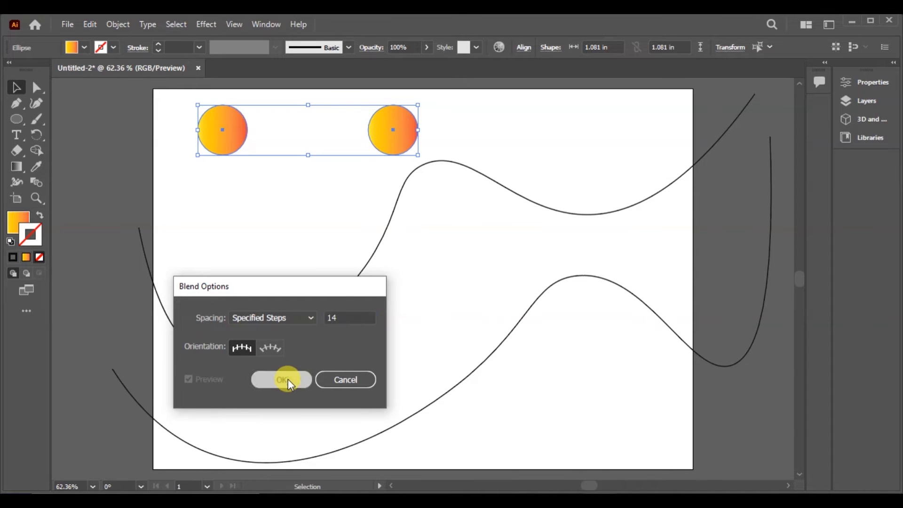
- Make a blend between the two gradient circles and deselect it
left_click(125, 26)
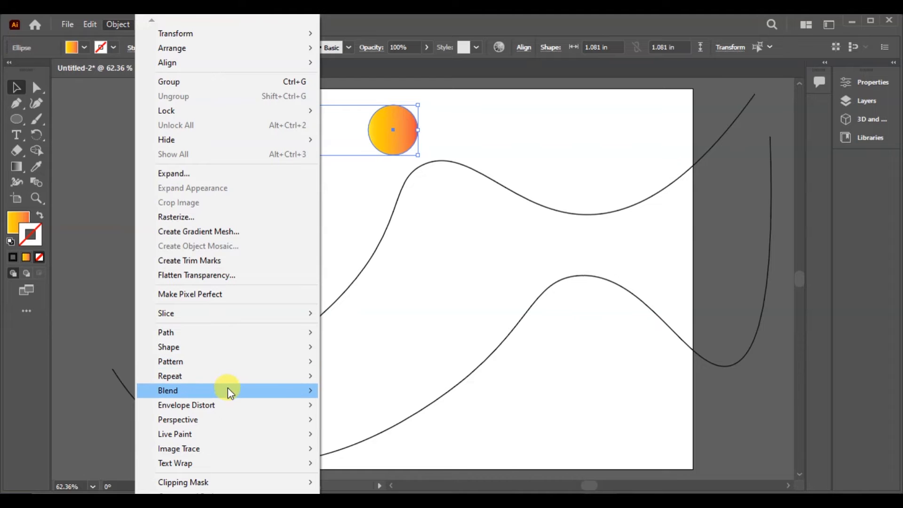
mouse_move(228, 390)
left_click(376, 393)
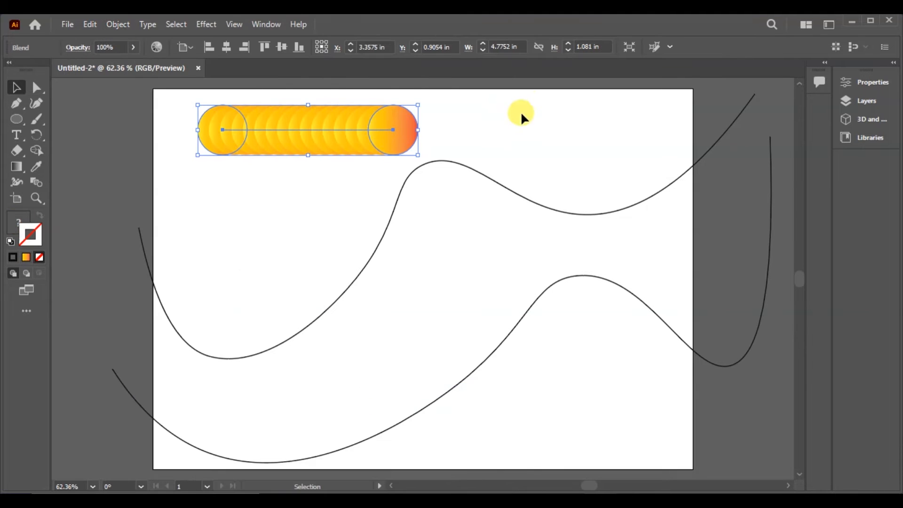
left_click(514, 150)
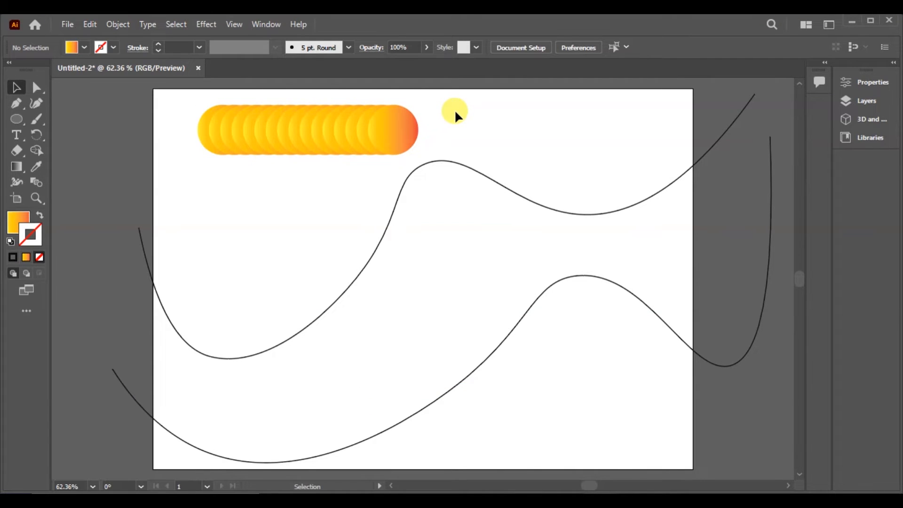
- Select the circle blend together with the upper wavy path and replace the blend's spine with that path
left_click_drag(455, 112, 151, 155)
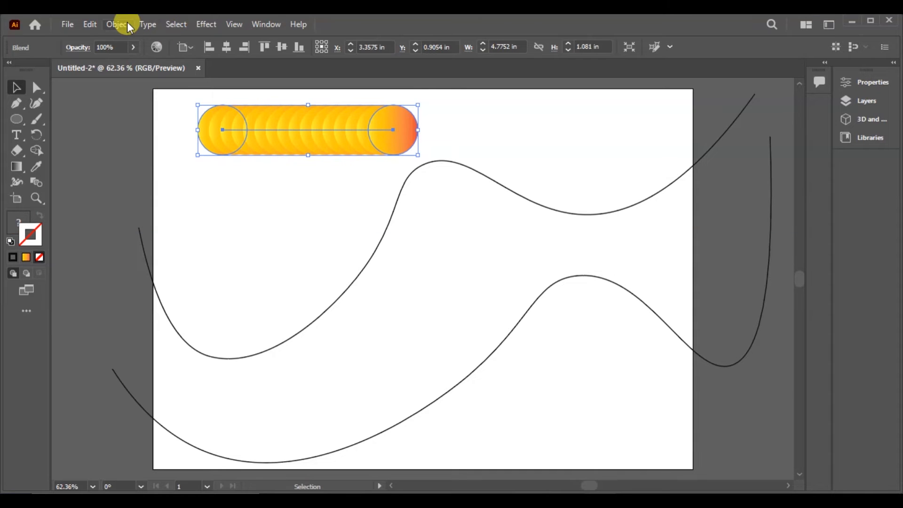
left_click(375, 256, "shift")
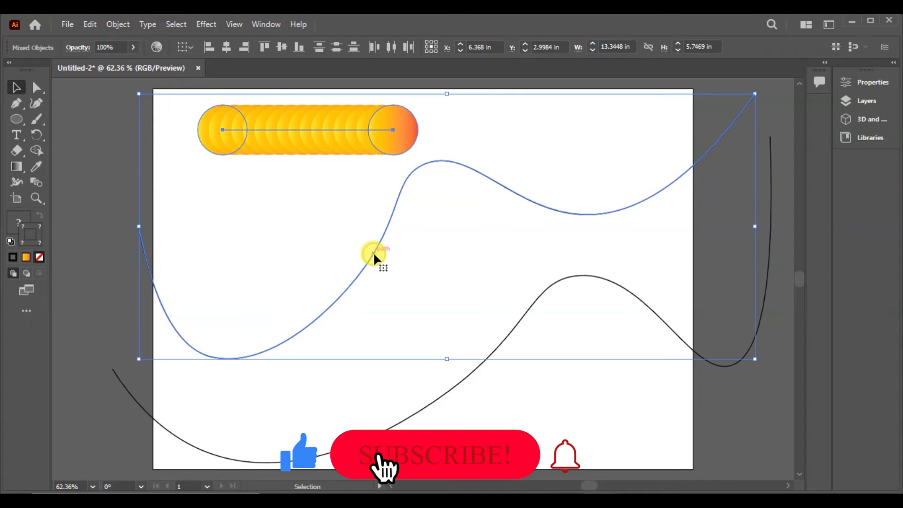
left_click(112, 24)
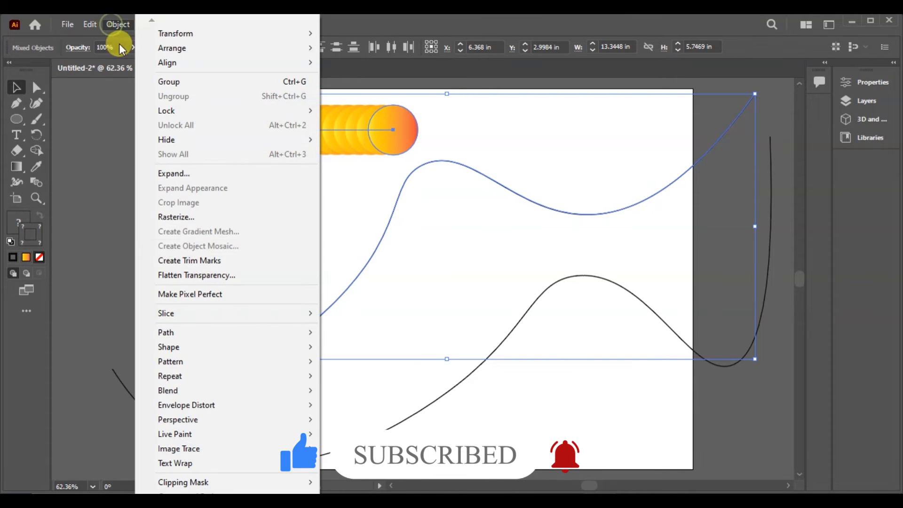
mouse_move(226, 397)
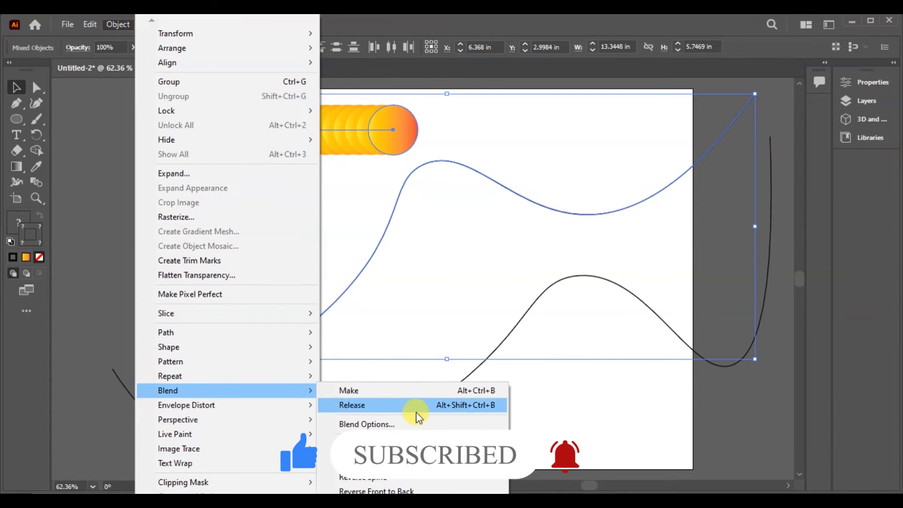
left_click(372, 457)
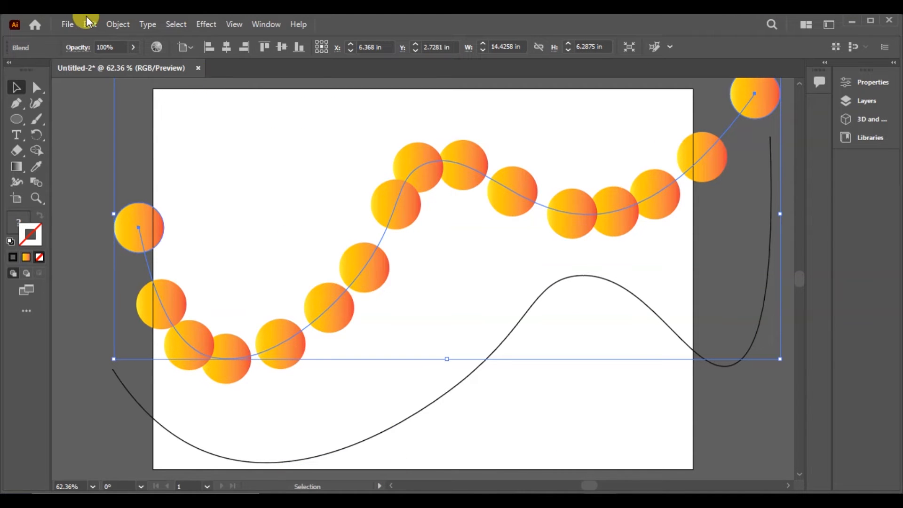
- Undo the spine replacement and the blend between the two gradient circles
left_click(113, 25)
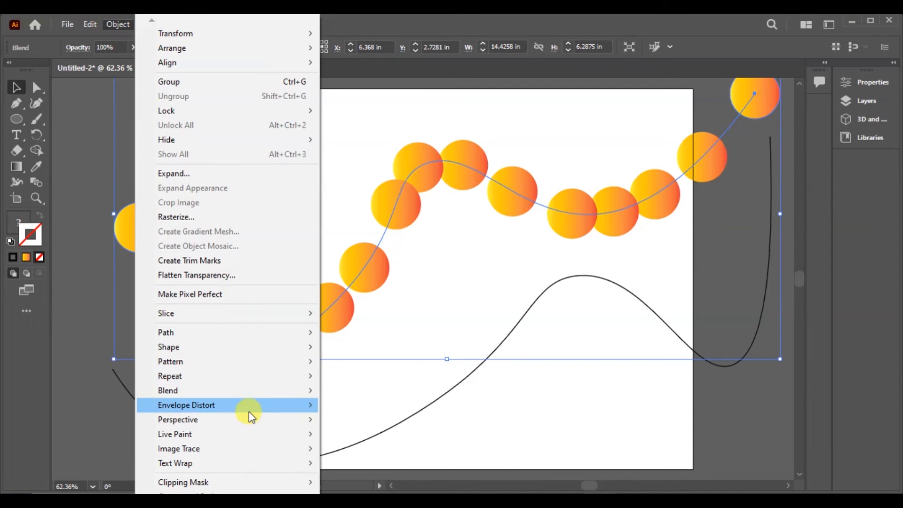
mouse_move(251, 415)
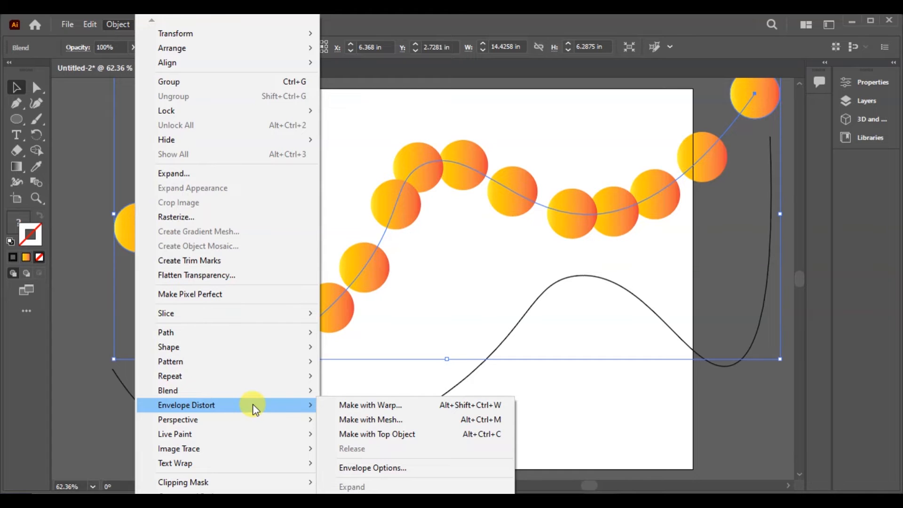
left_click(385, 122)
key("ctrl+z")
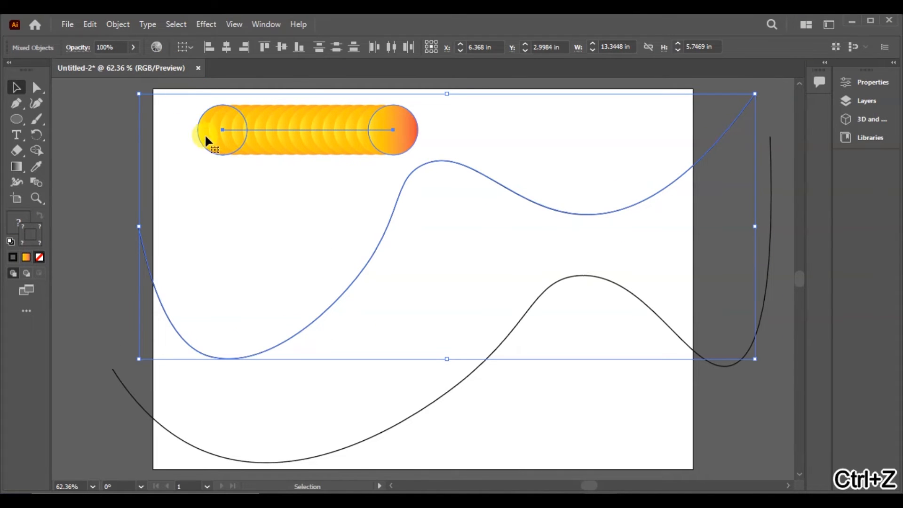
left_click(114, 129)
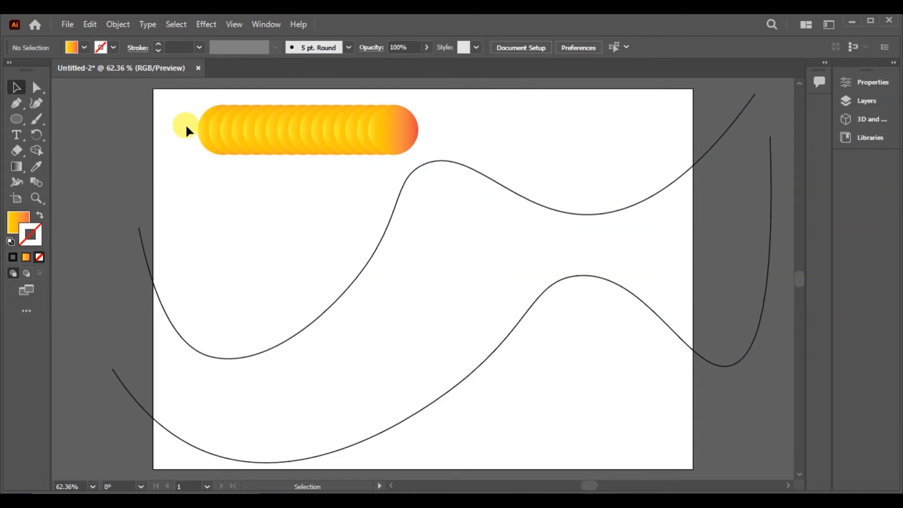
key("ctrl+z")
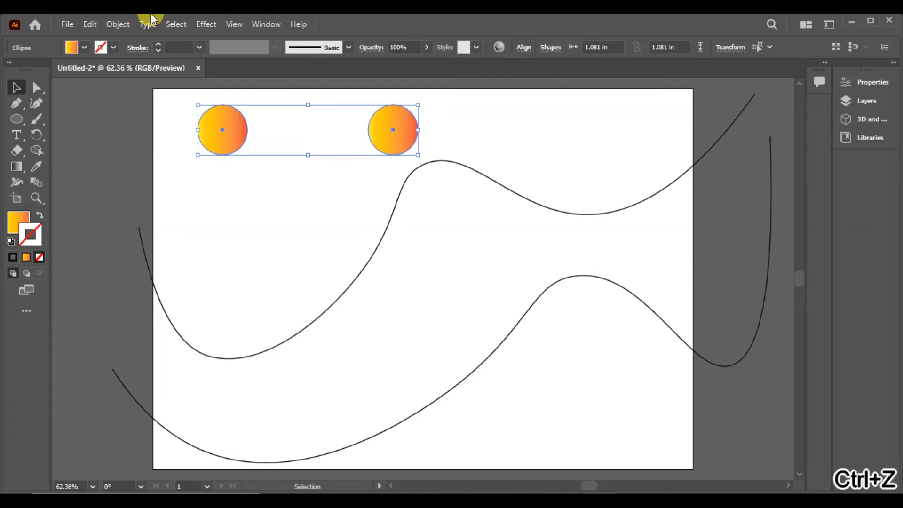
- Set the blend options for the two gradient circles to Specified Steps spacing with 100 steps
left_click(123, 23)
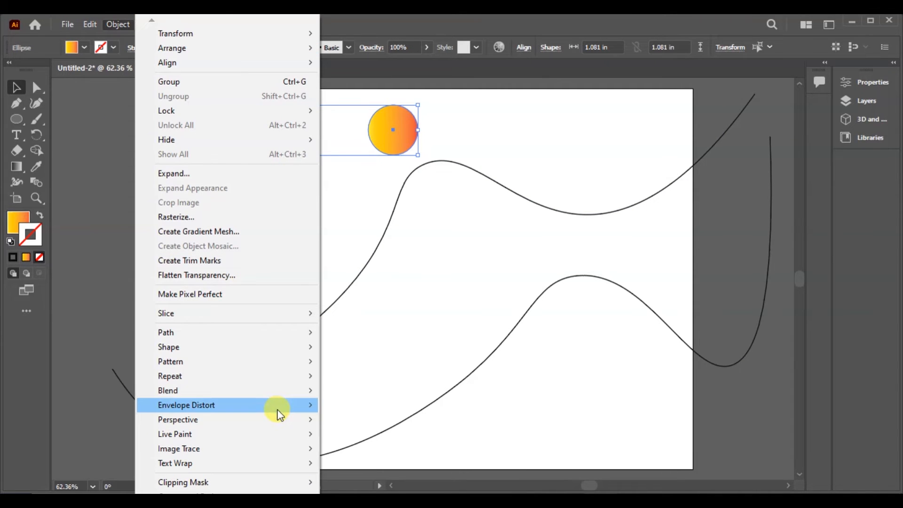
mouse_move(277, 394)
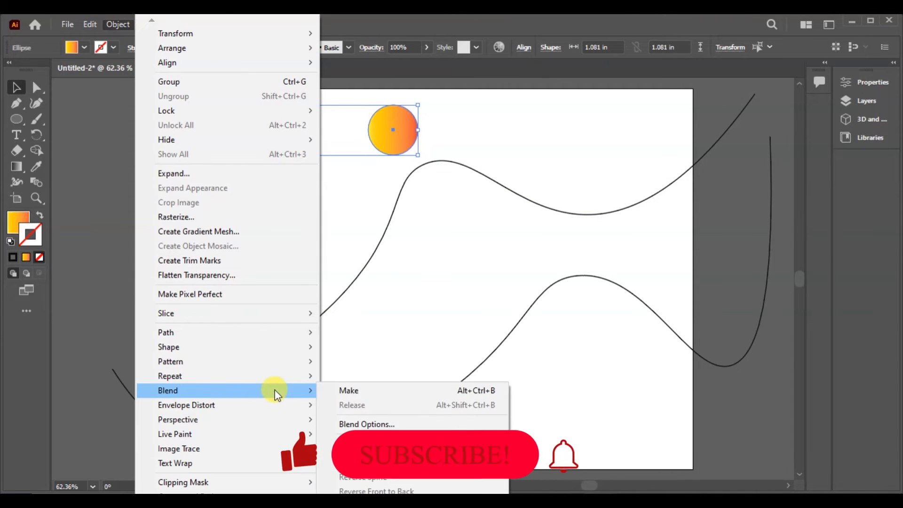
left_click(418, 422)
left_click(341, 316)
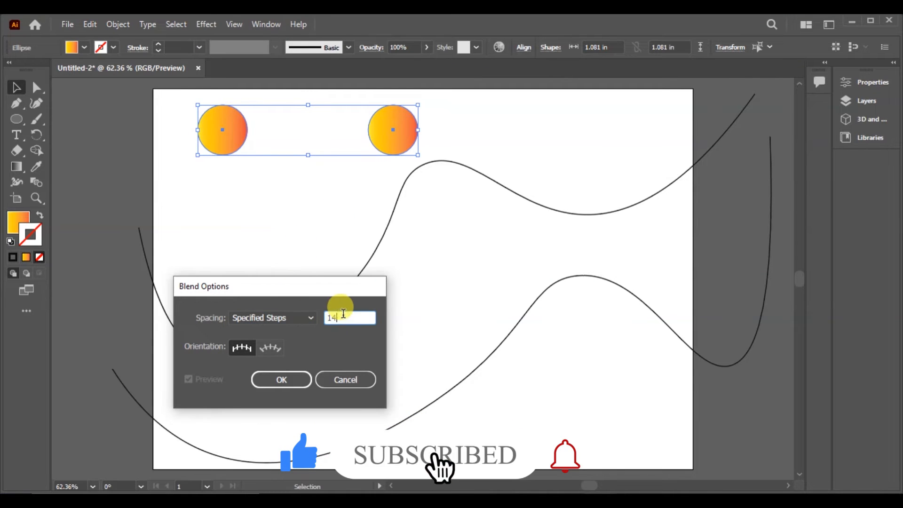
type("100")
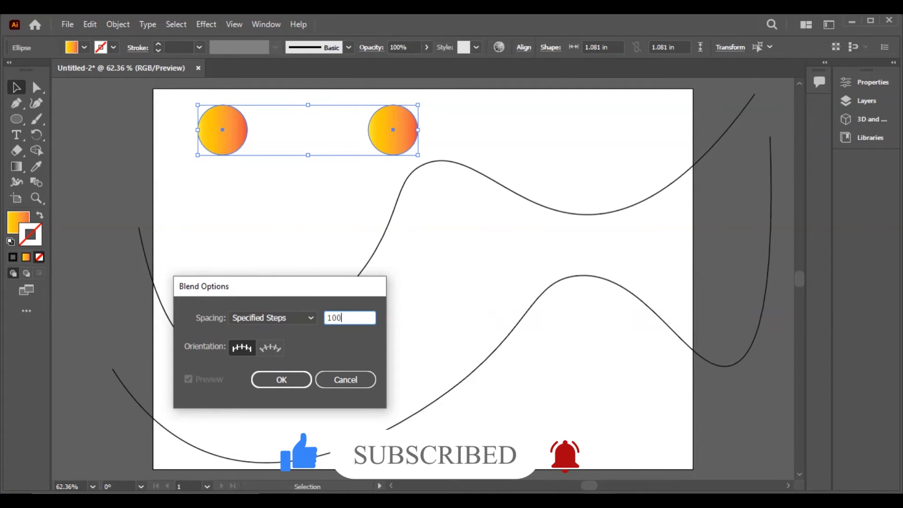
left_click(287, 379)
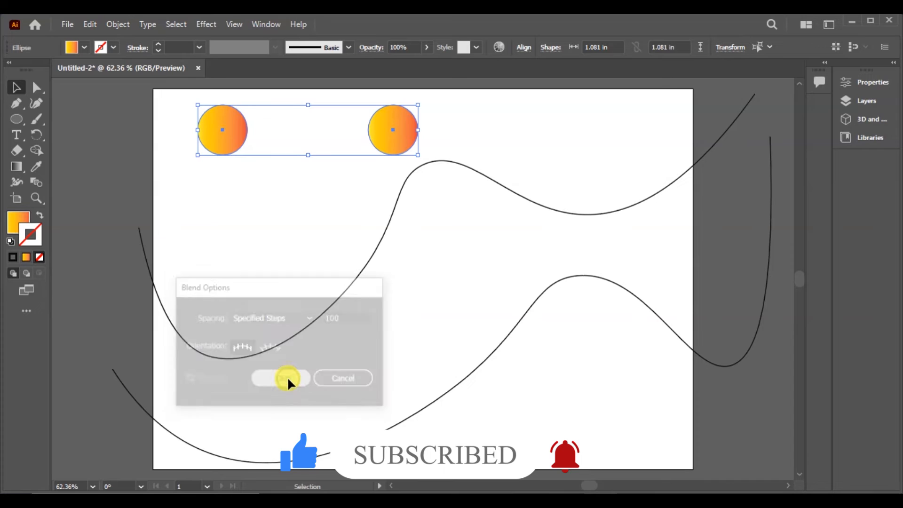
- Make a blend between the two selected gradient circles
left_click(115, 24)
mouse_move(278, 389)
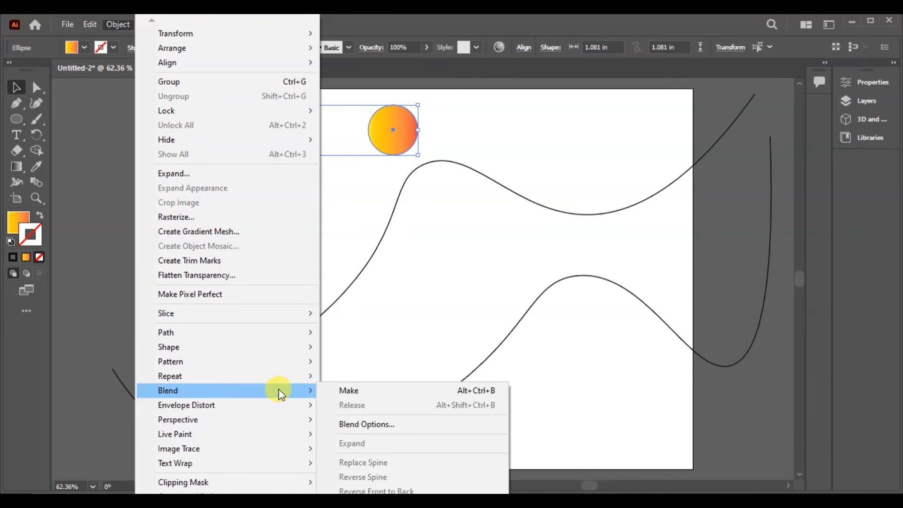
left_click(373, 391)
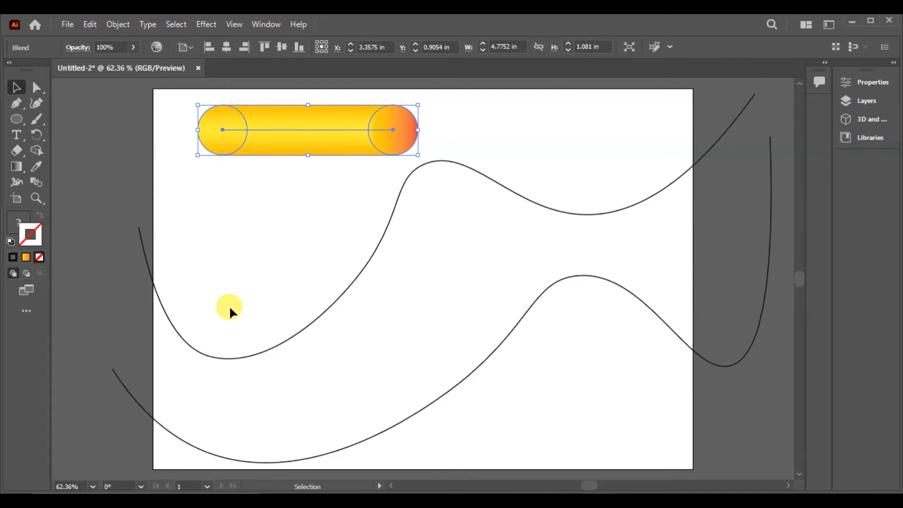
- Add the upper wavy path to the blend selection, replace the blend's spine with that path, and deselect
left_click(277, 347, "shift")
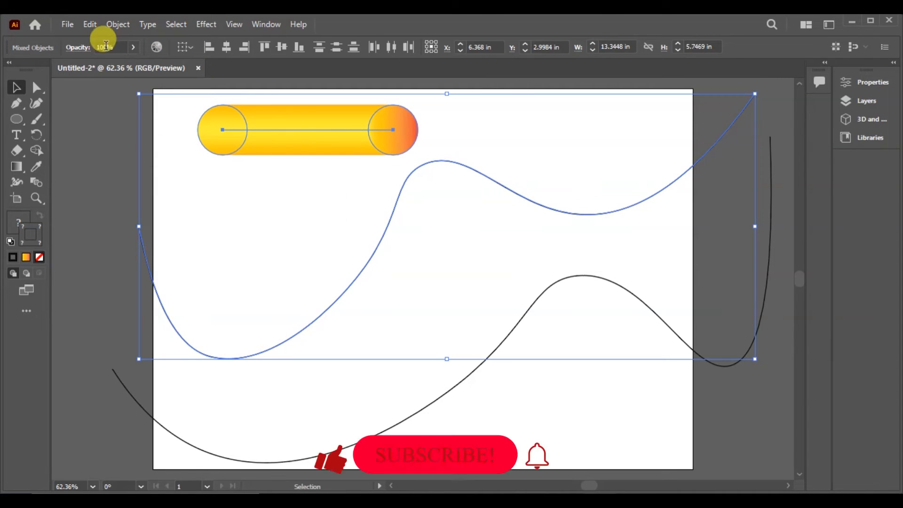
left_click(127, 26)
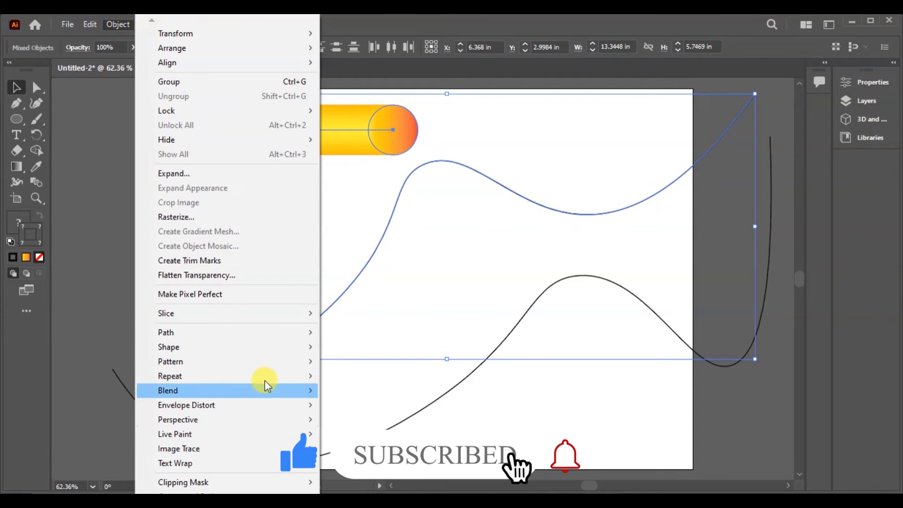
mouse_move(268, 393)
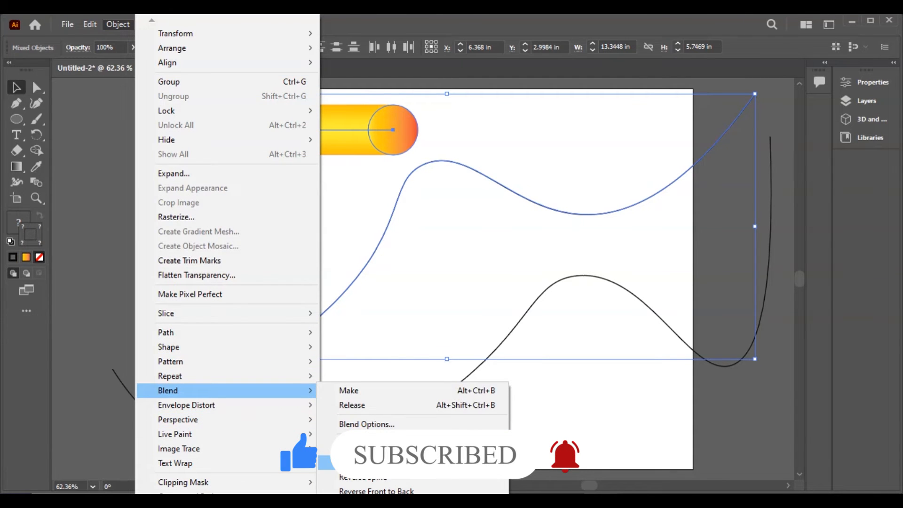
left_click(367, 462)
left_click(238, 204)
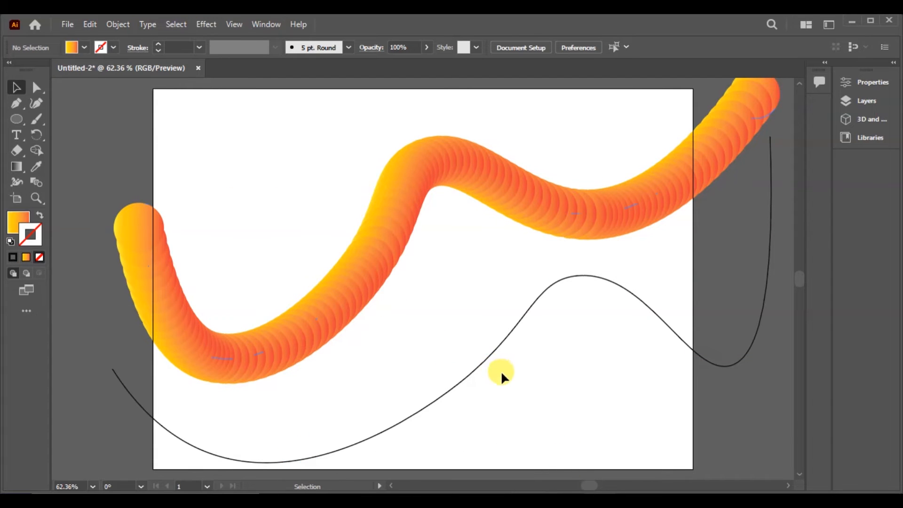
- Draw a small circle with the Ellipse tool in the empty area above the blended tube's left end
left_click(483, 360)
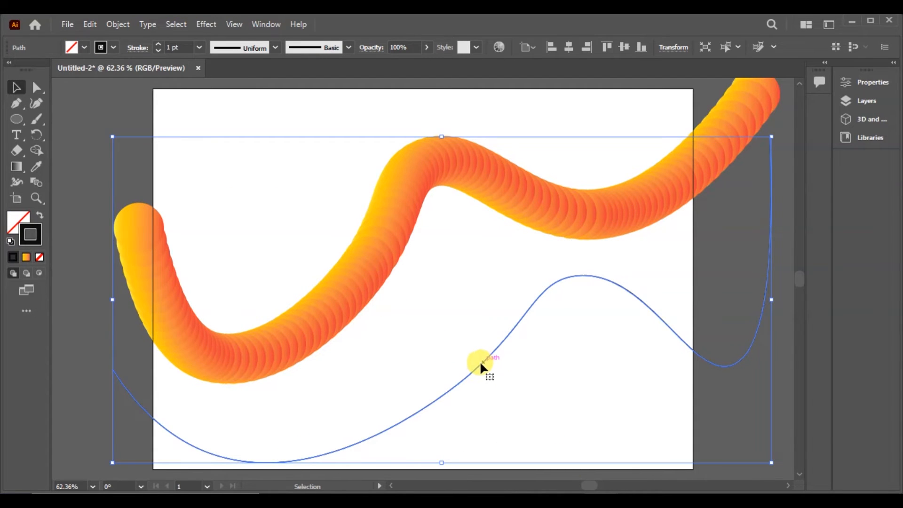
left_click(358, 89)
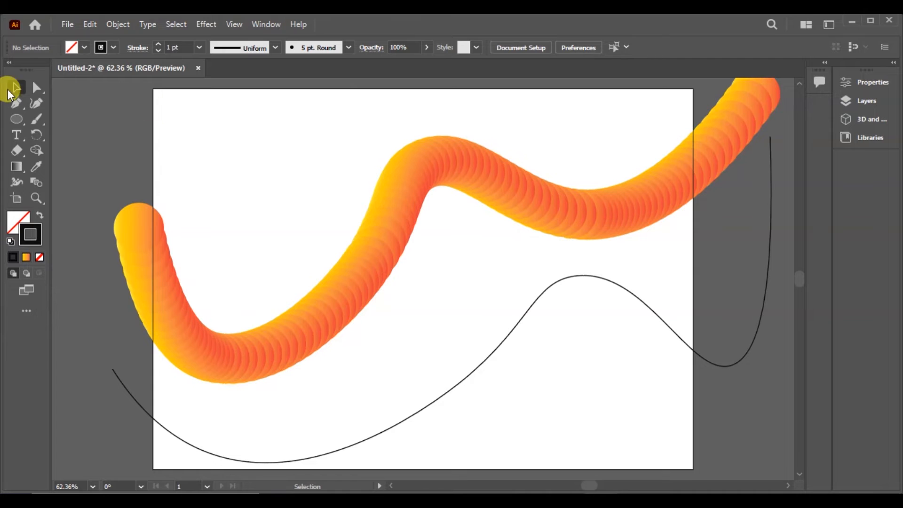
left_click(17, 123)
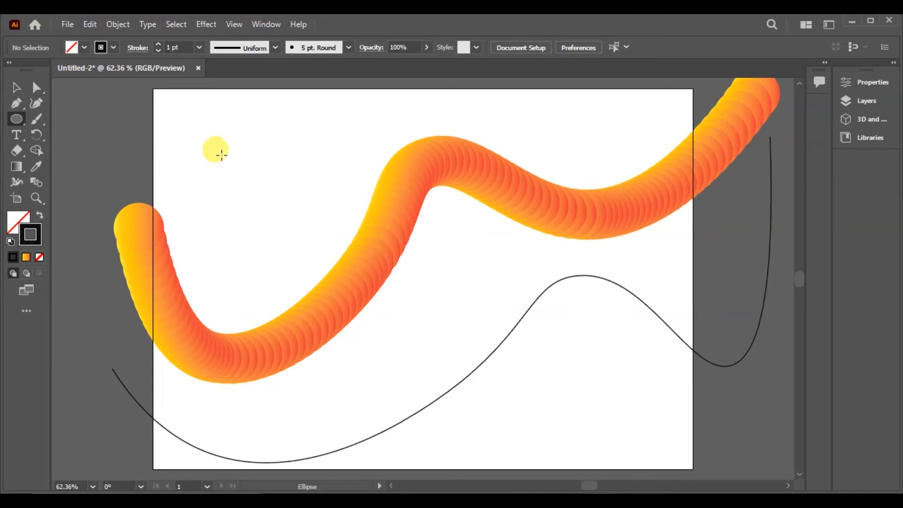
left_click_drag(203, 114, 250, 160)
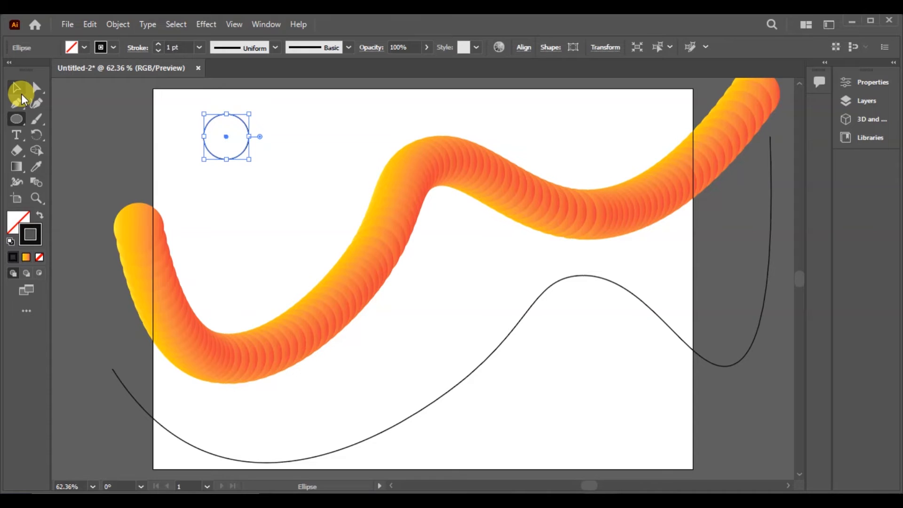
left_click(19, 89)
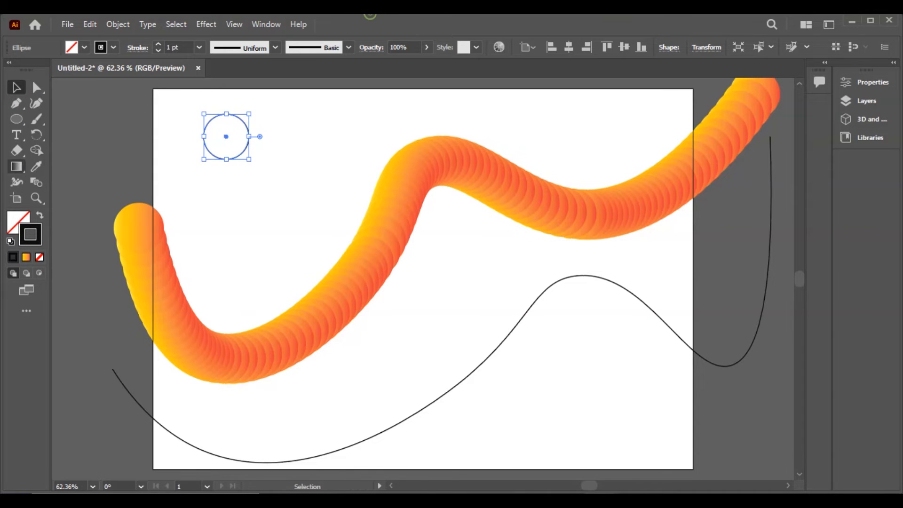
- Try to recolour the first stop of the new circle's gradient fill to cyan #09CAD3
left_click(18, 220)
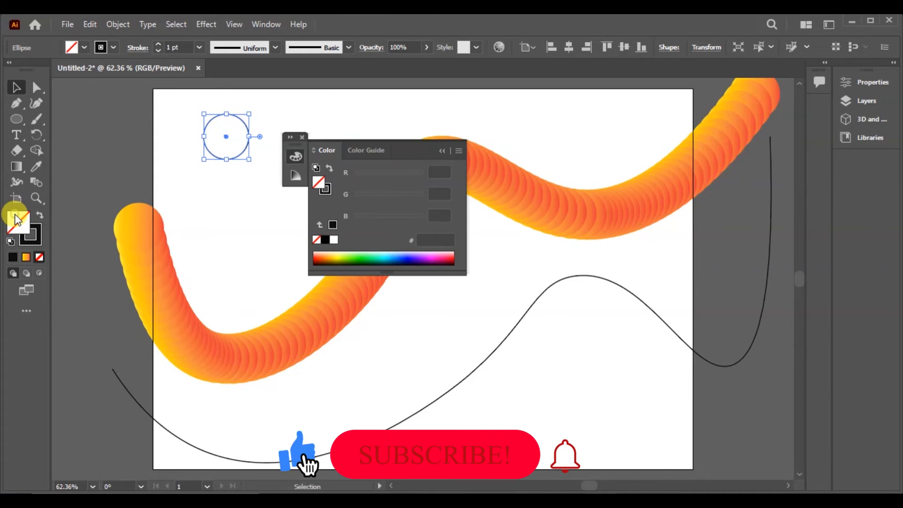
left_click(443, 149)
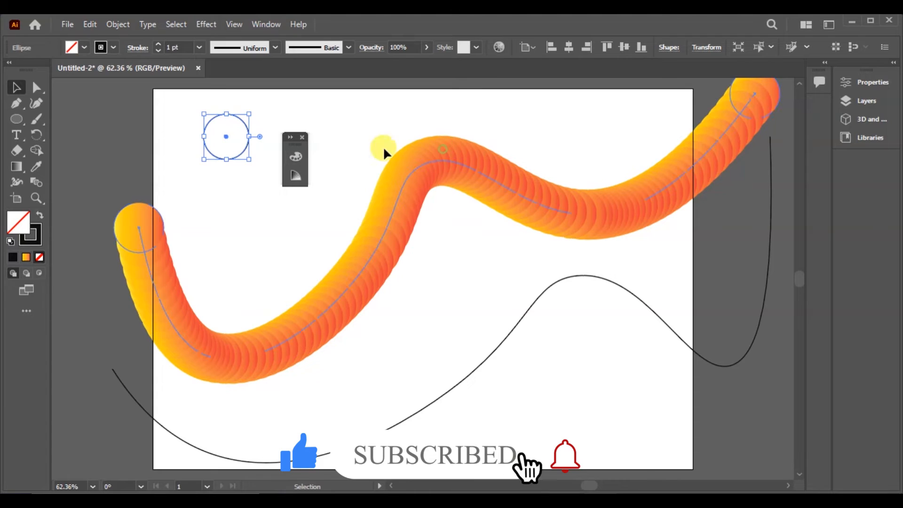
left_click(26, 256)
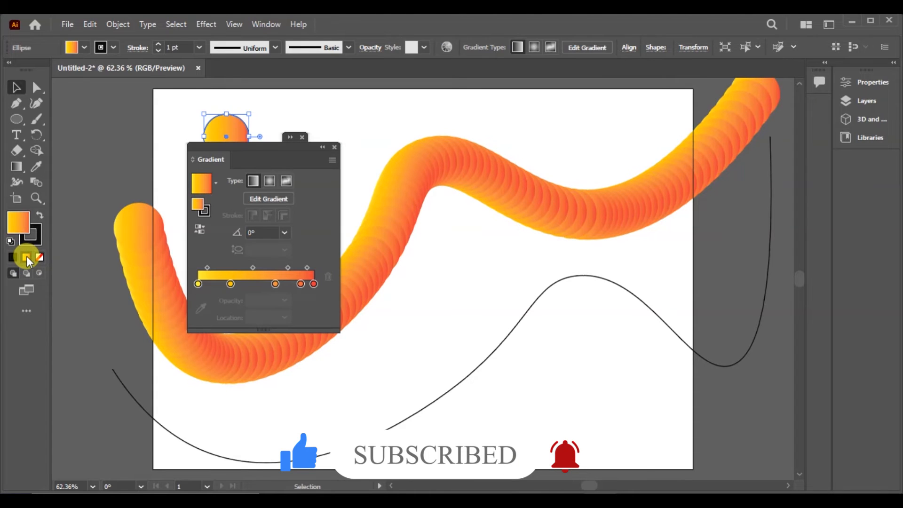
left_click(199, 284)
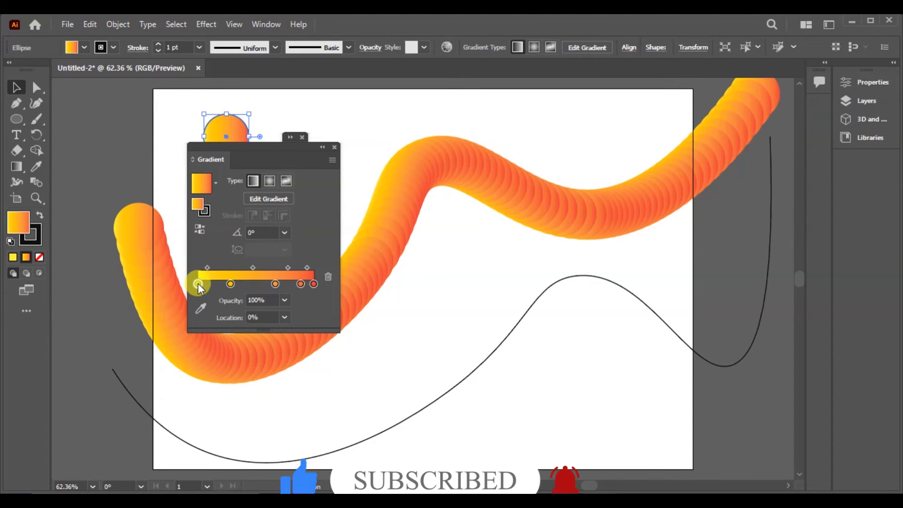
double_click(18, 220)
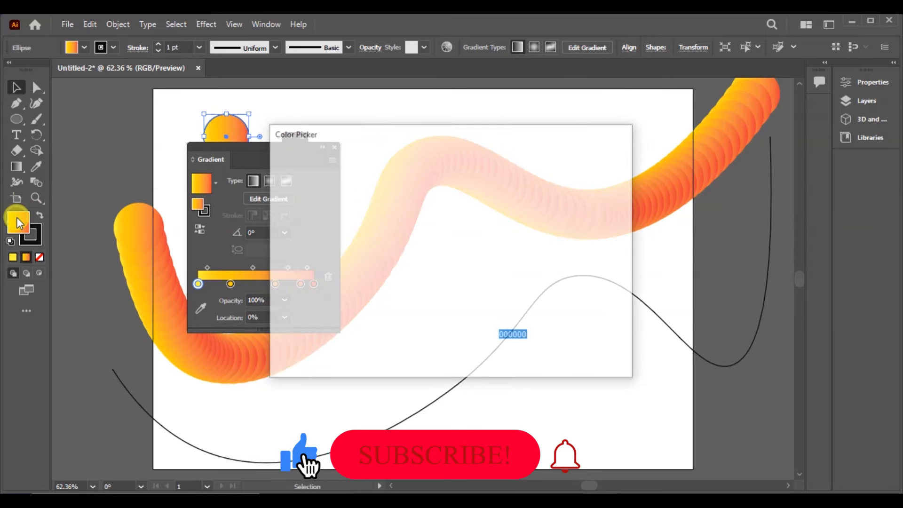
left_click(464, 253)
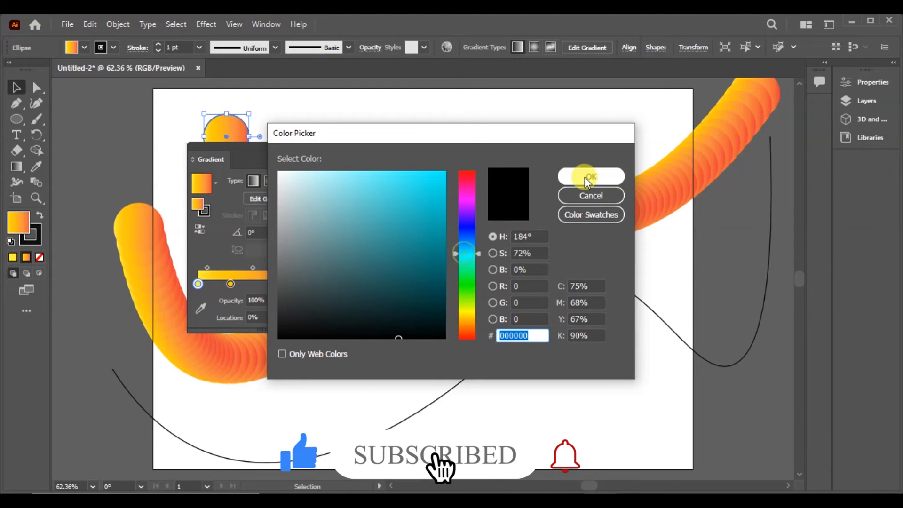
left_click(440, 198)
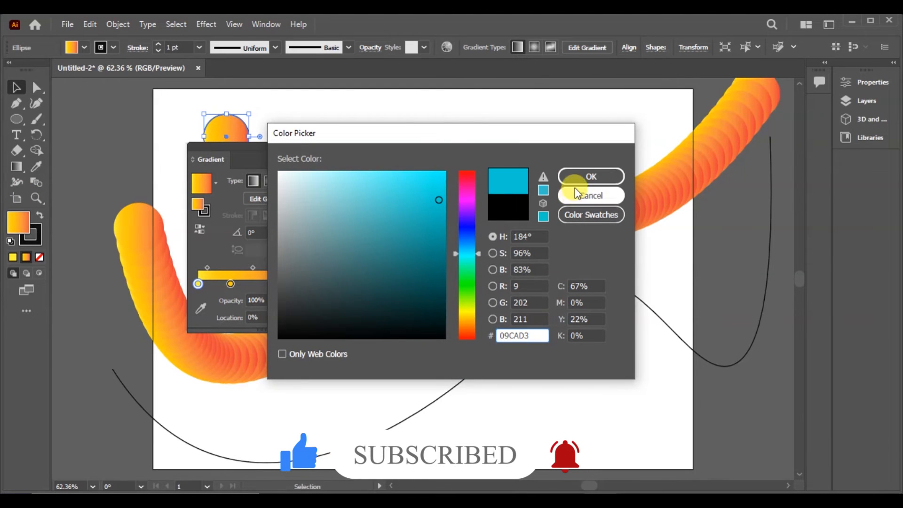
left_click(583, 175)
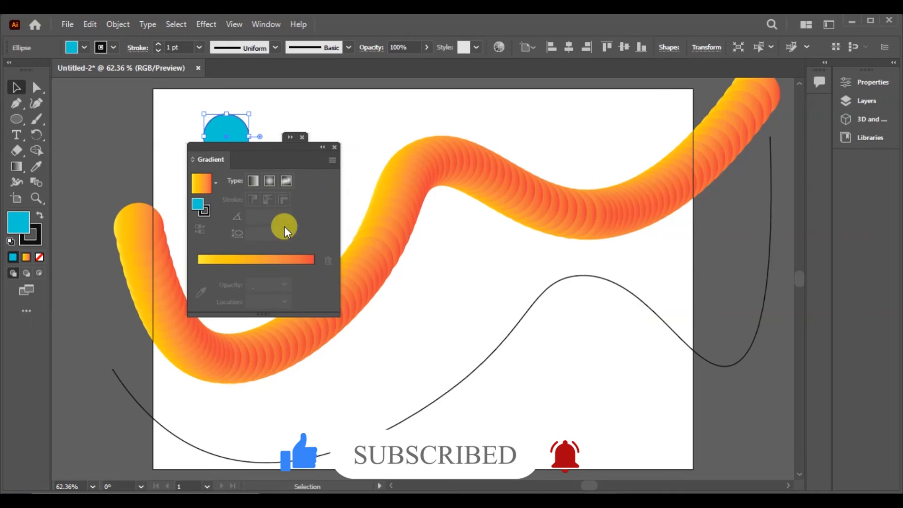
left_click(322, 148)
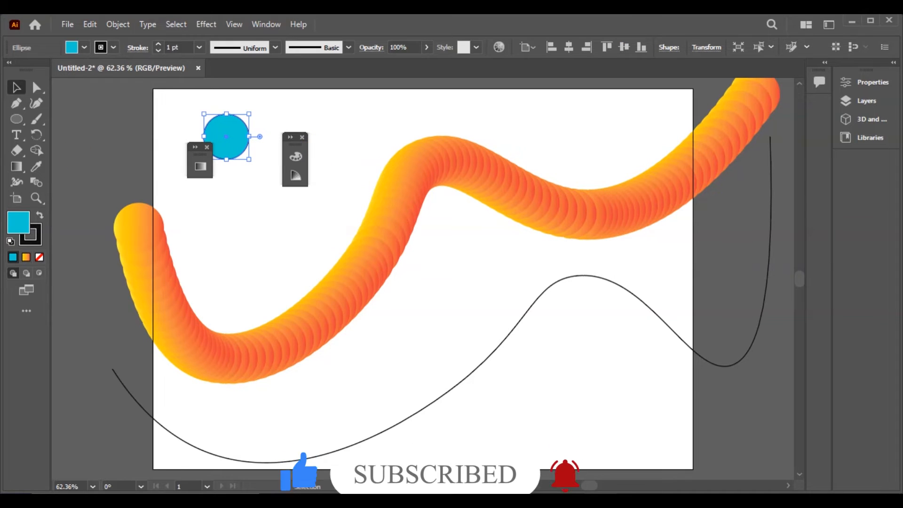
- Apply the linear gradient fill to the new circle with the Gradient tool and recolour its yellow start stop light blue
left_click(15, 168)
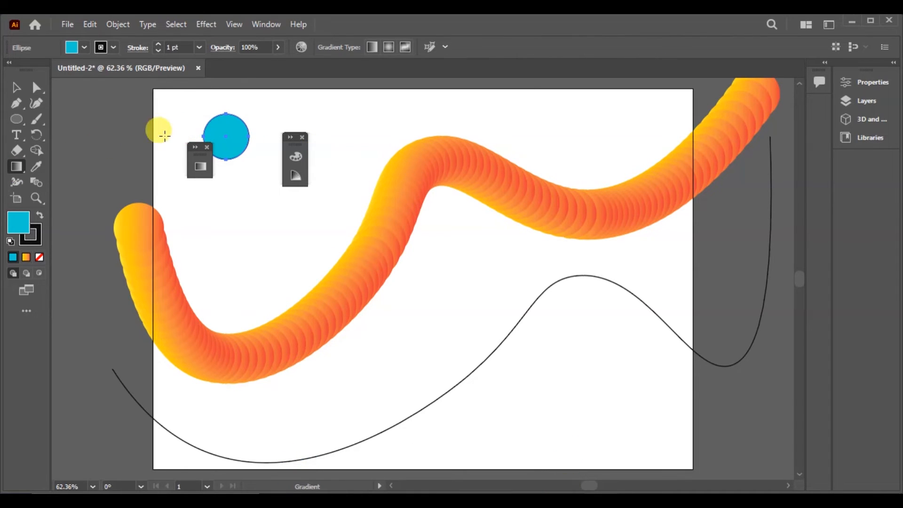
left_click(29, 254)
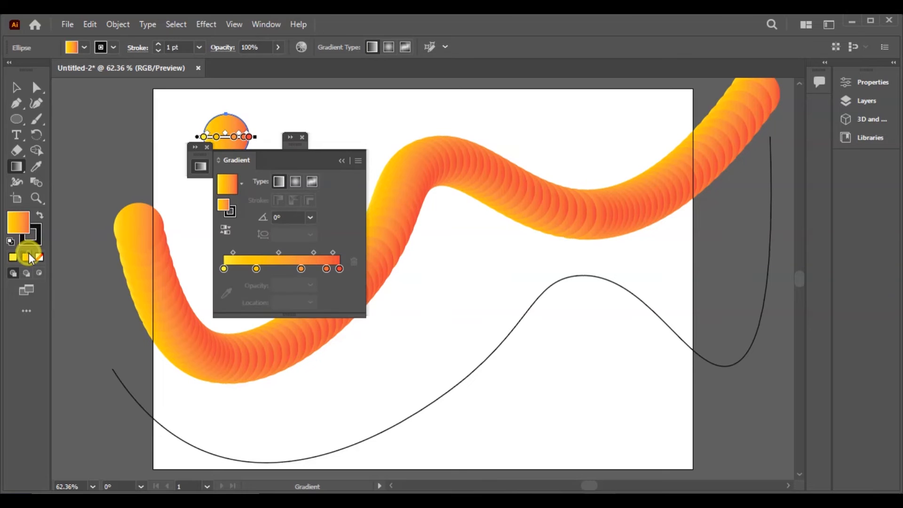
left_click(226, 269)
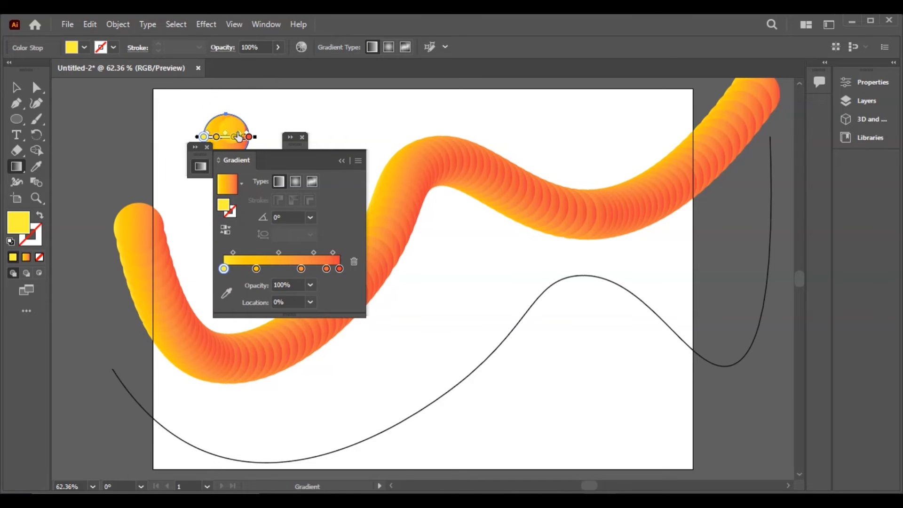
double_click(204, 137)
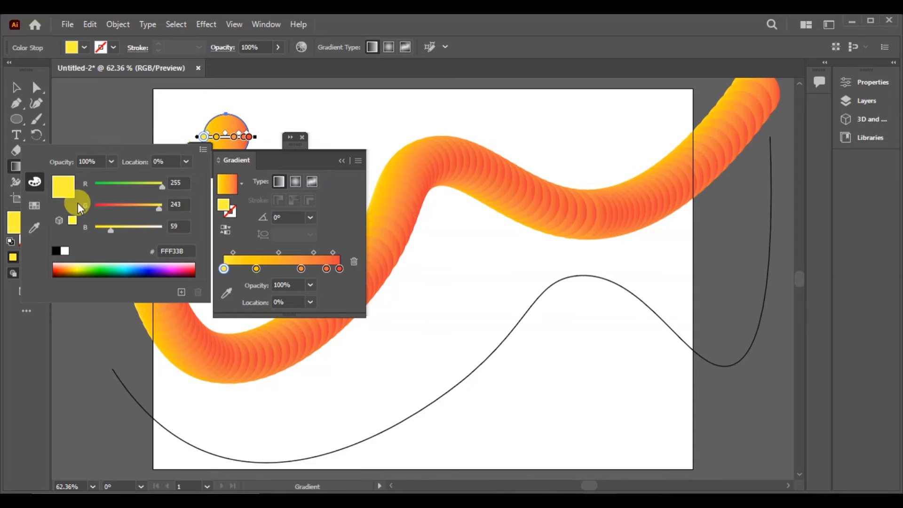
left_click(128, 268)
left_click(340, 159)
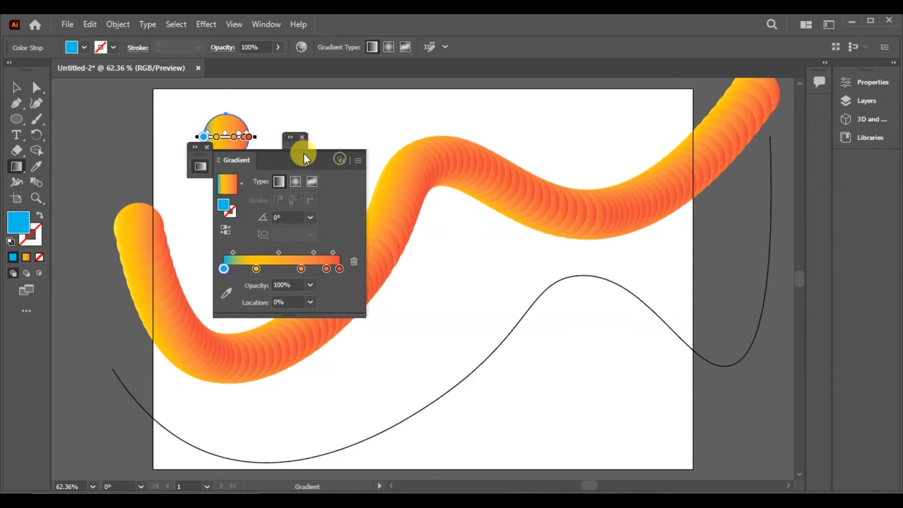
left_click(342, 160)
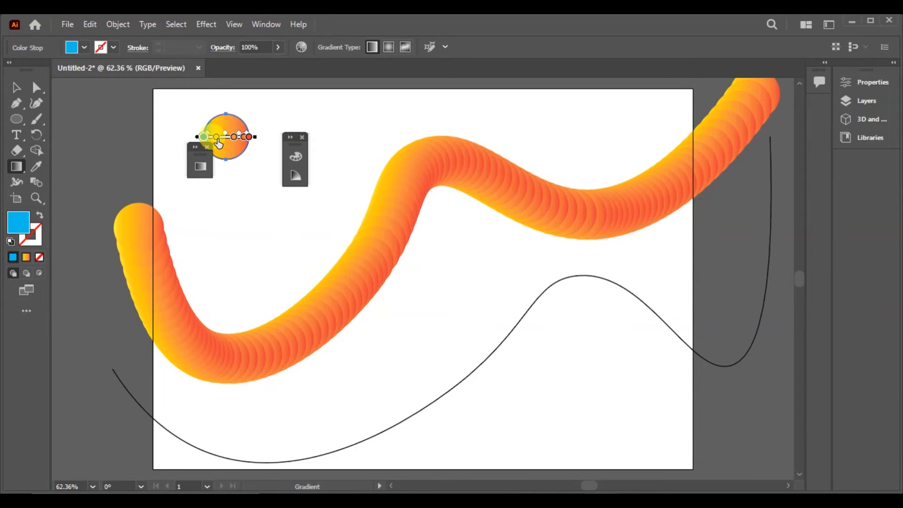
- Delete the three intermediate yellow and orange colour stops from the circle's gradient
left_click(216, 137)
key("Delete")
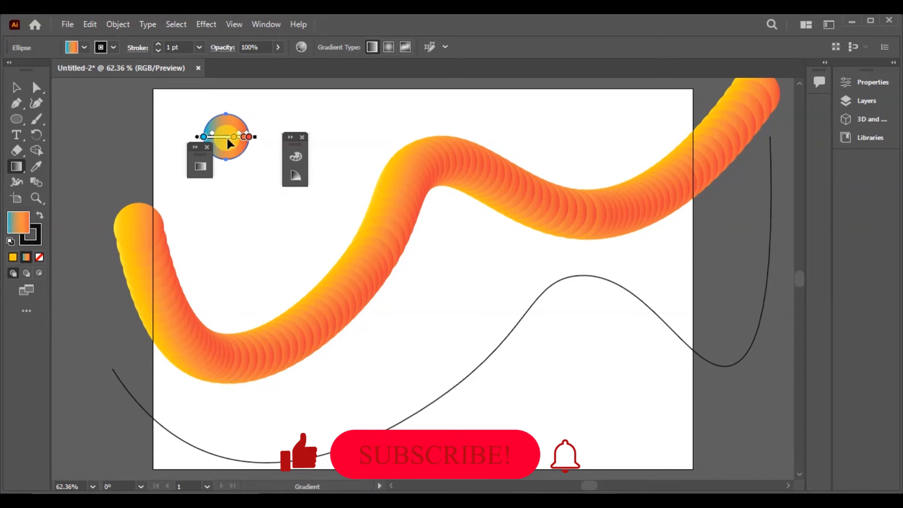
left_click(234, 137)
key("Delete")
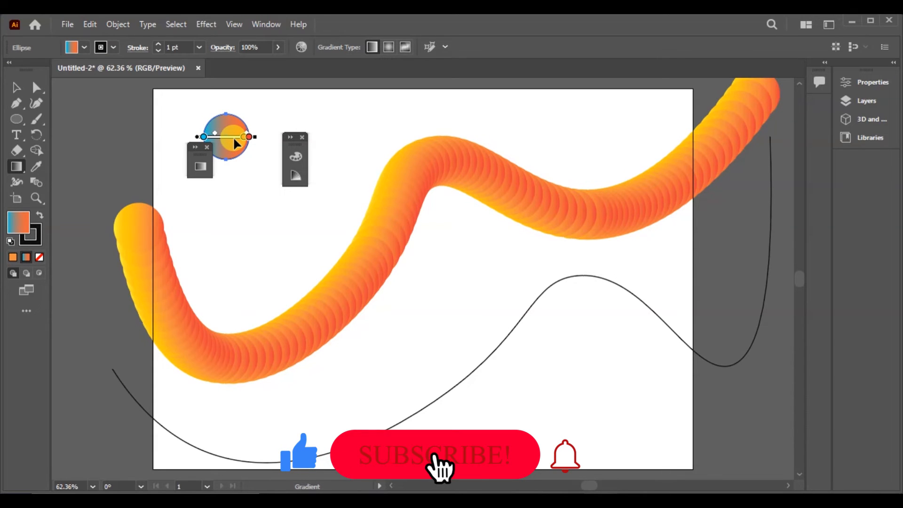
left_click(243, 138)
key("Delete")
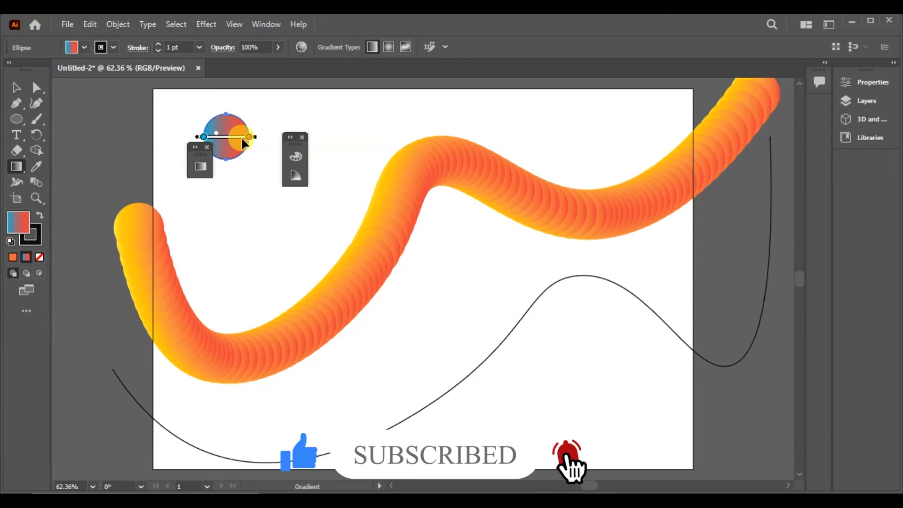
- Recolour the gradient's red end stop to blue #001FD4 and shift the light blue start stop slightly inward
double_click(249, 137)
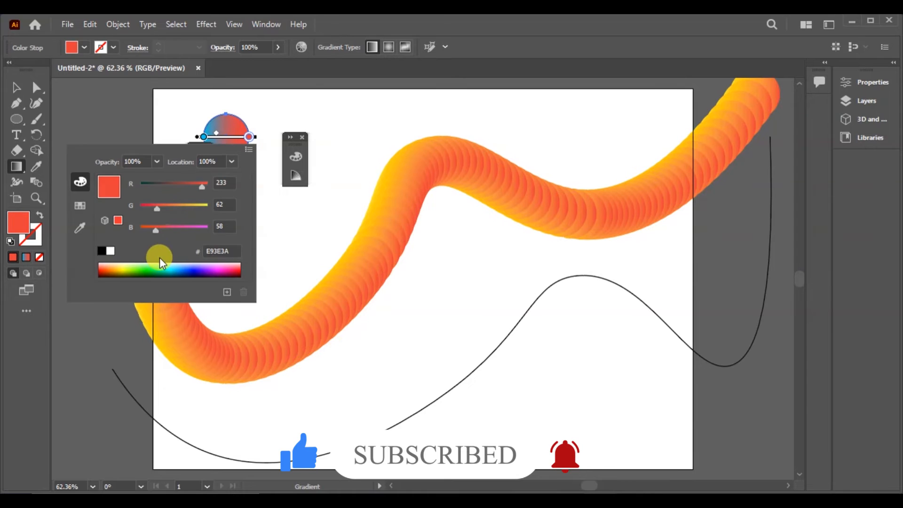
left_click(193, 266)
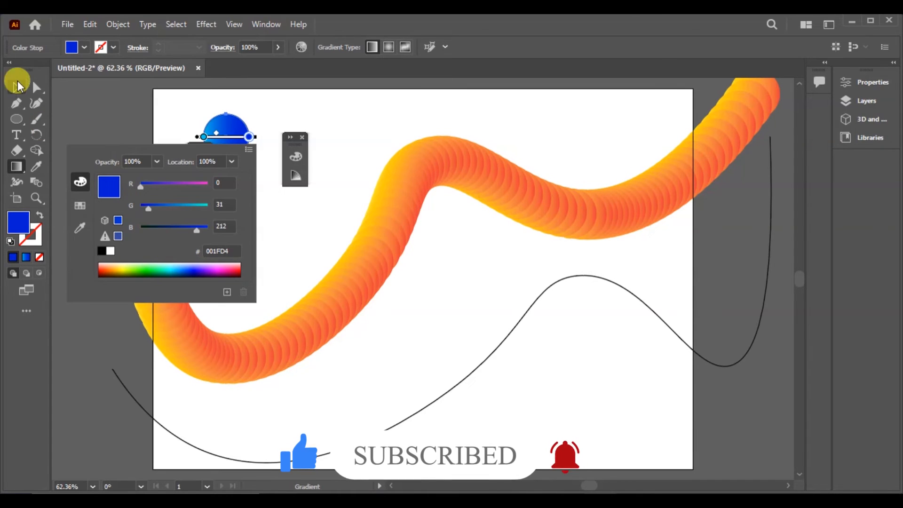
left_click(19, 82)
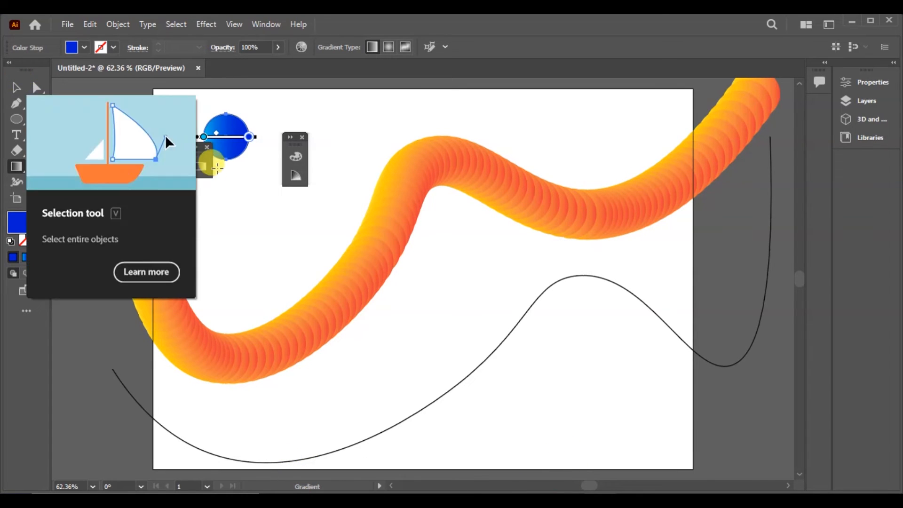
left_click_drag(205, 141, 213, 143)
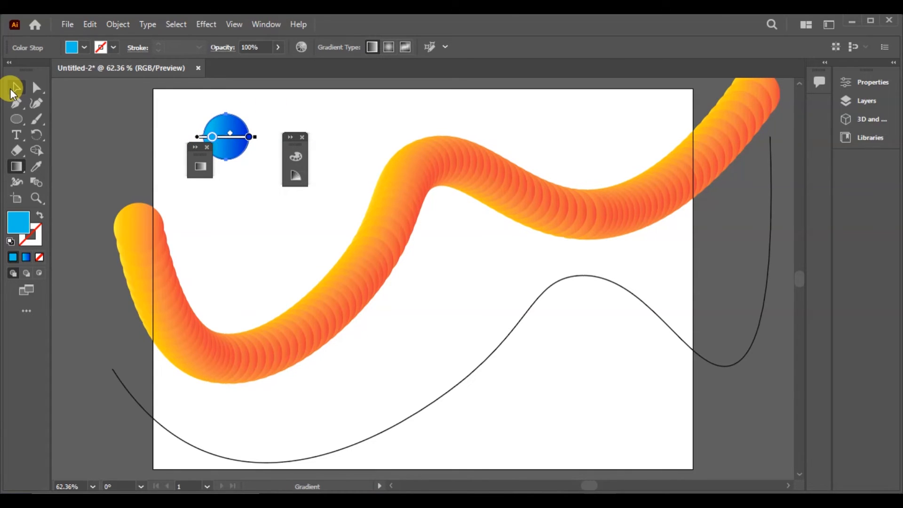
- Set the blue gradient circle's stroke to none
left_click(12, 89)
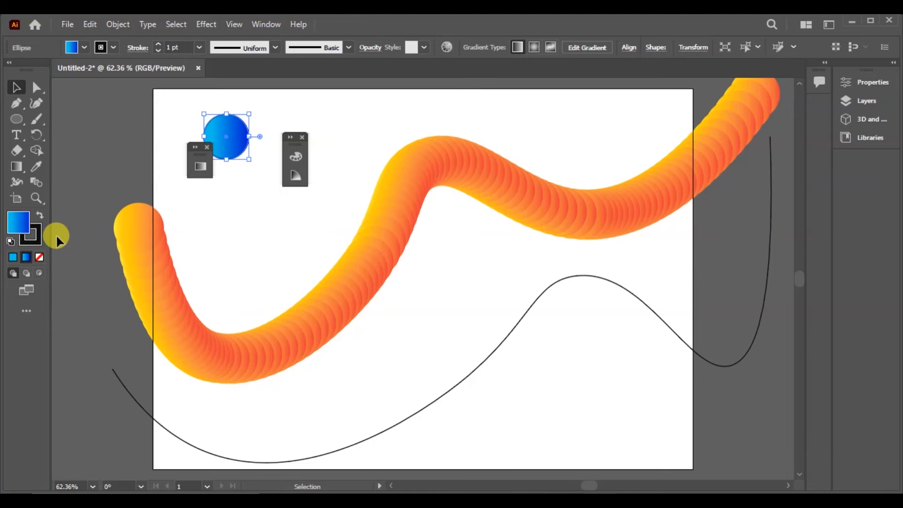
left_click(41, 241)
left_click(39, 257)
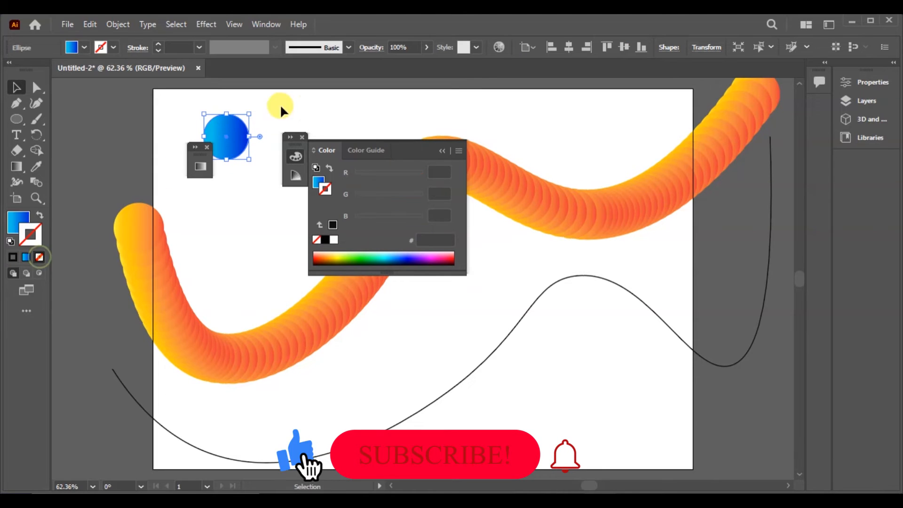